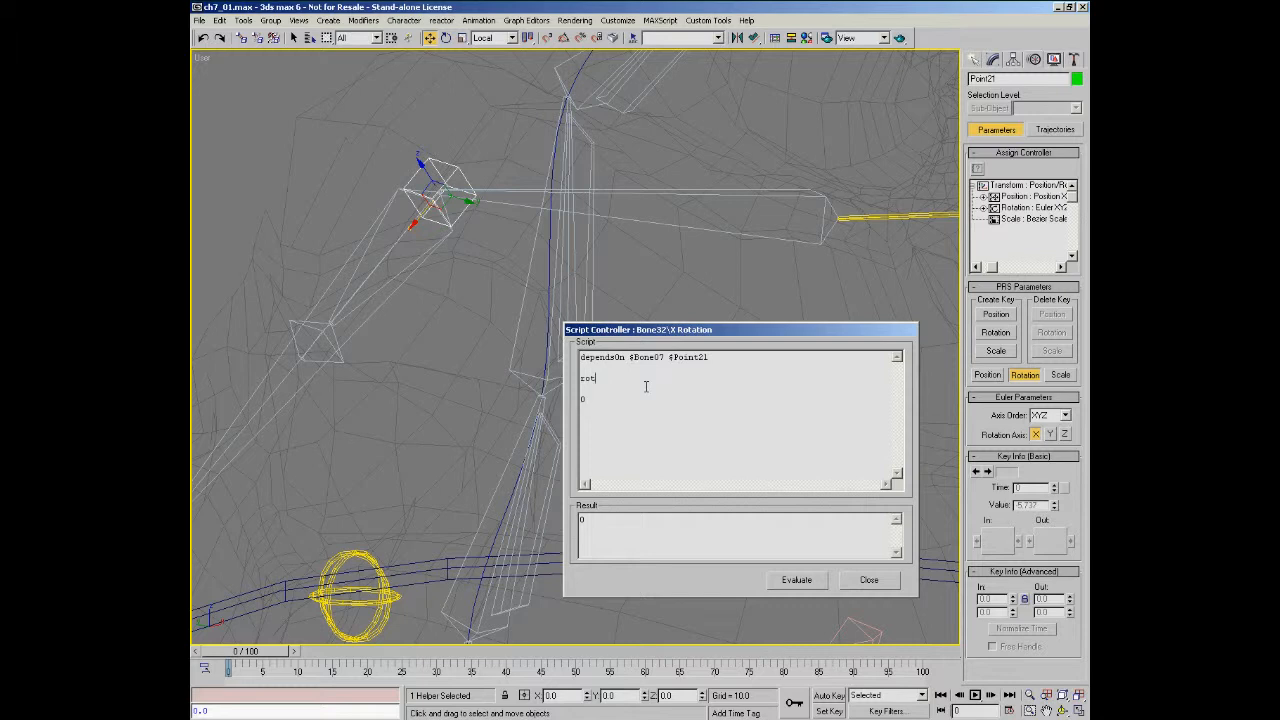
# Step: Follow rot with a parenthesised expression beginning $Bone07.transform * inverse in the X Rotation script
pyautogui.write('()')
pyautogui.moveTo(661, 357); pyautogui.dragTo(629, 358)
pyautogui.hotkey('ctrl', 'c')
pyautogui.click(604, 379)
pyautogui.hotkey('ctrl', 'v')
pyautogui.write('.transform * inverse')
# Step: Complete the parenthesised rot expression with $Point21.transform as the matrix being inverted
pyautogui.moveTo(710, 358); pyautogui.dragTo(665, 362)
pyautogui.hotkey('ctrl', 'c')
pyautogui.click(762, 398)
pyautogui.hotkey('ctrl', 'v')
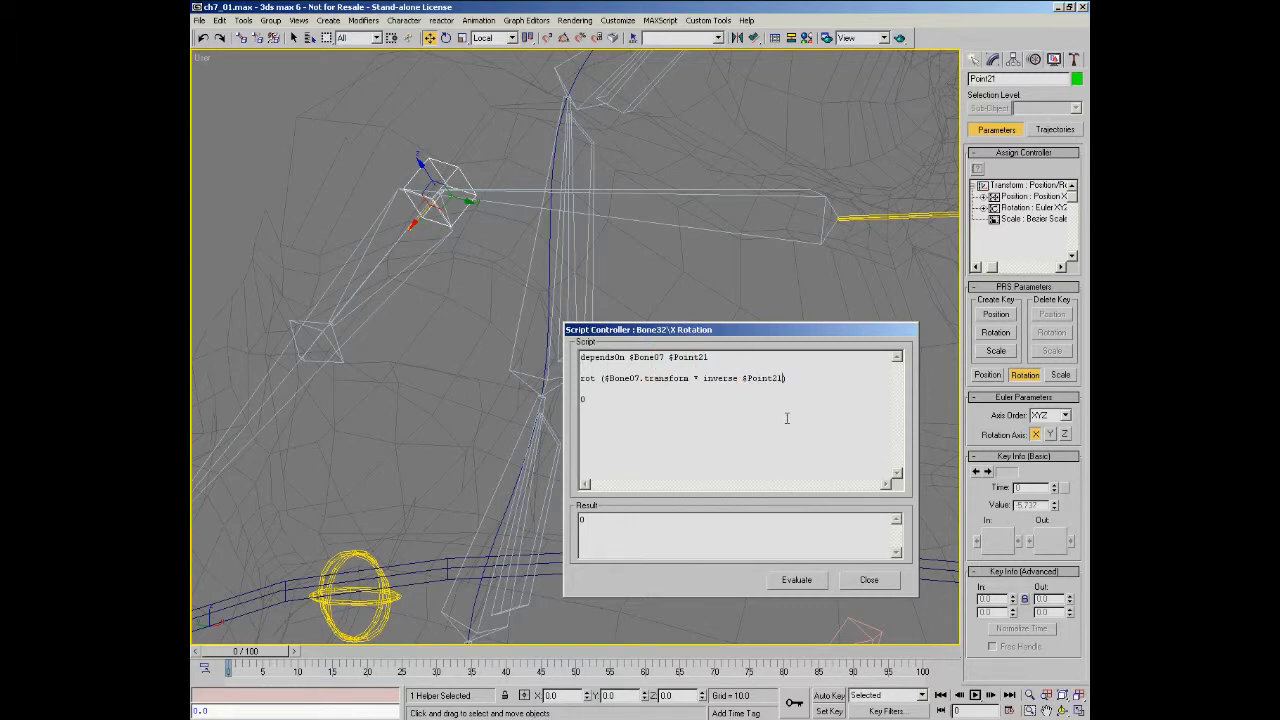
pyautogui.write('.transform')
pyautogui.click(380, 302)
pyautogui.click(479, 252)
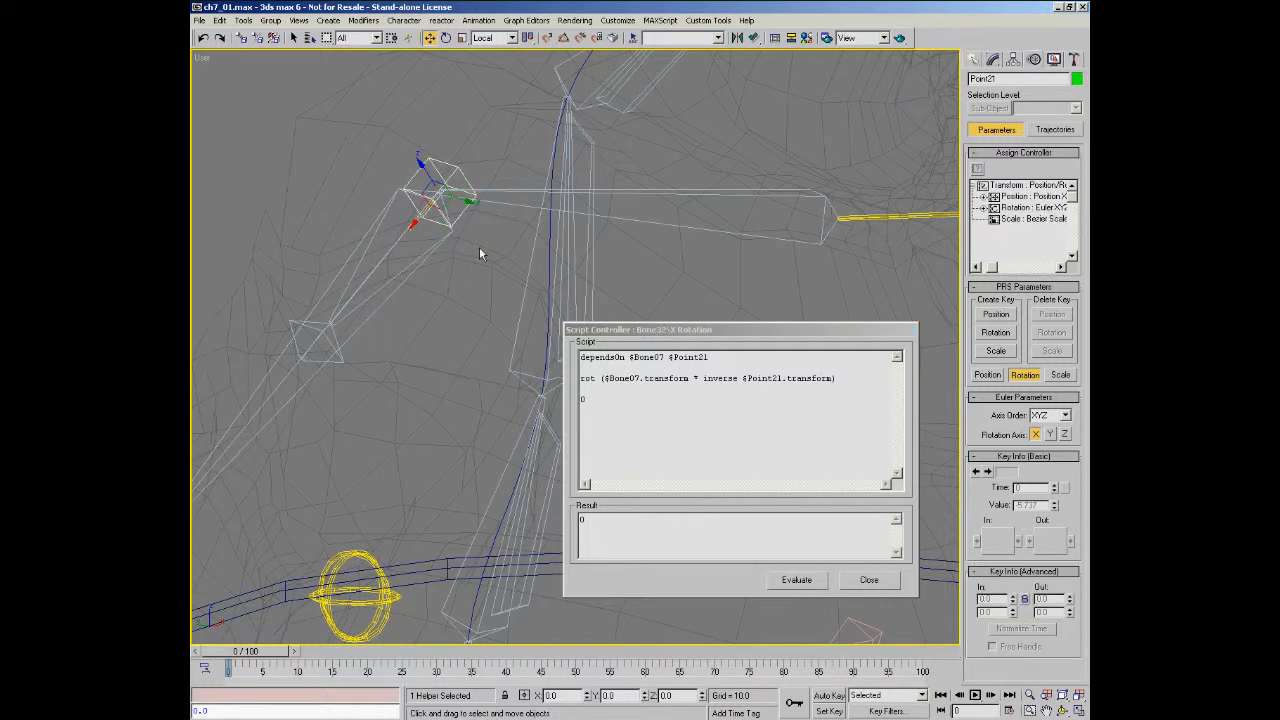
pyautogui.click(846, 379)
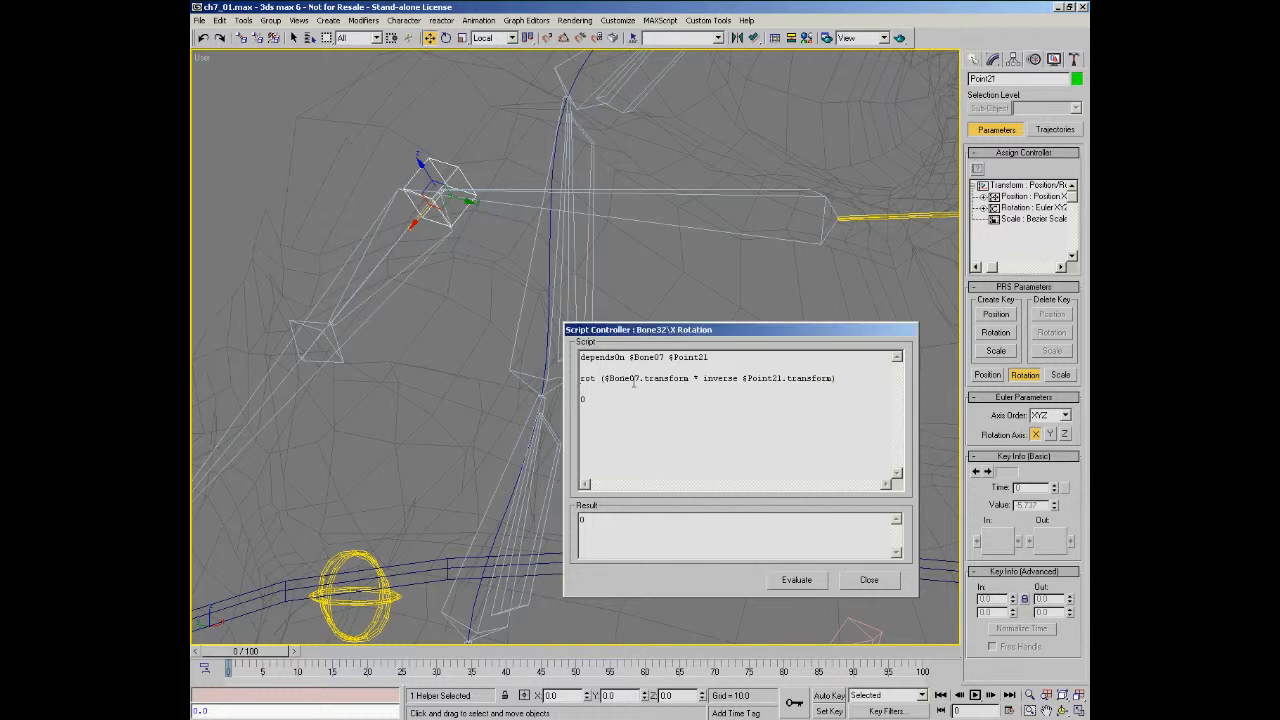
# Step: Turn the rot line into an assignment with = and add a print rot line below it
pyautogui.click(596, 378)
pyautogui.write('=')
pyautogui.click(645, 390)
pyautogui.write('print rot')
# Step: Open the MAXScript Listener, evaluate the script, and widen the Listener to show the full printed matrix
pyautogui.rightClick(280, 709)
pyautogui.click(292, 692)
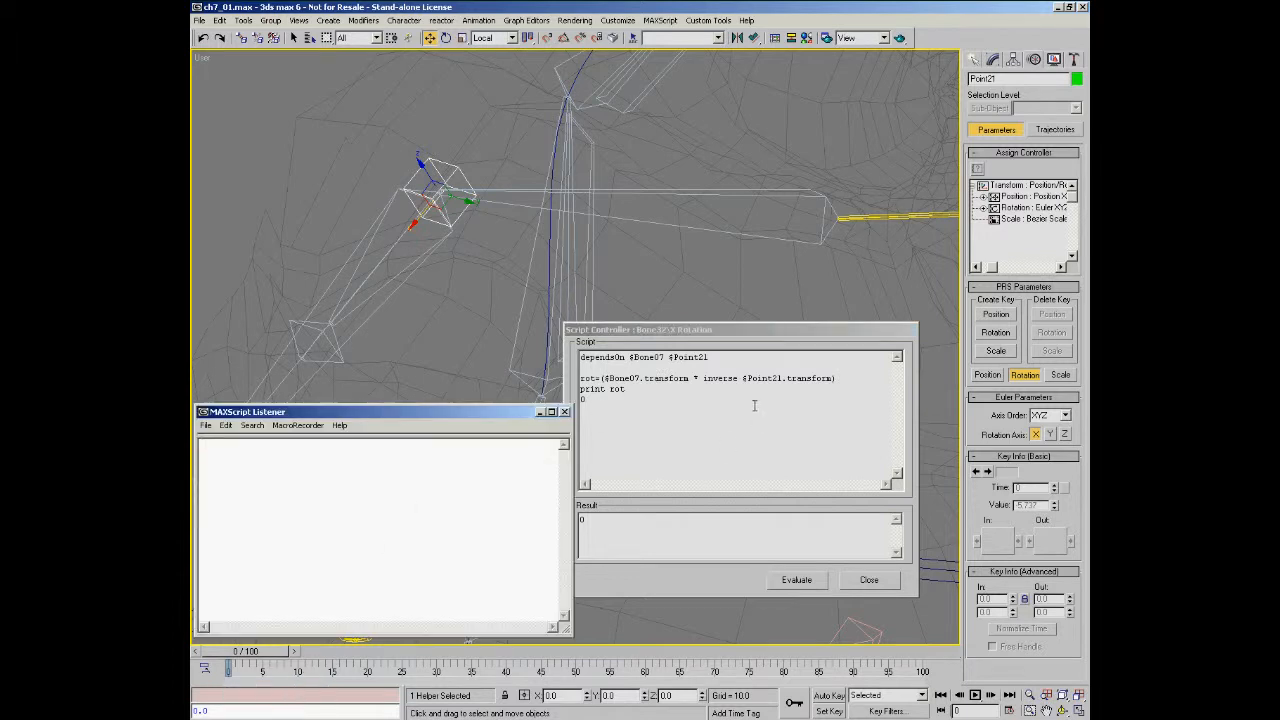
pyautogui.moveTo(730, 330); pyautogui.dragTo(763, 331)
pyautogui.click(829, 580)
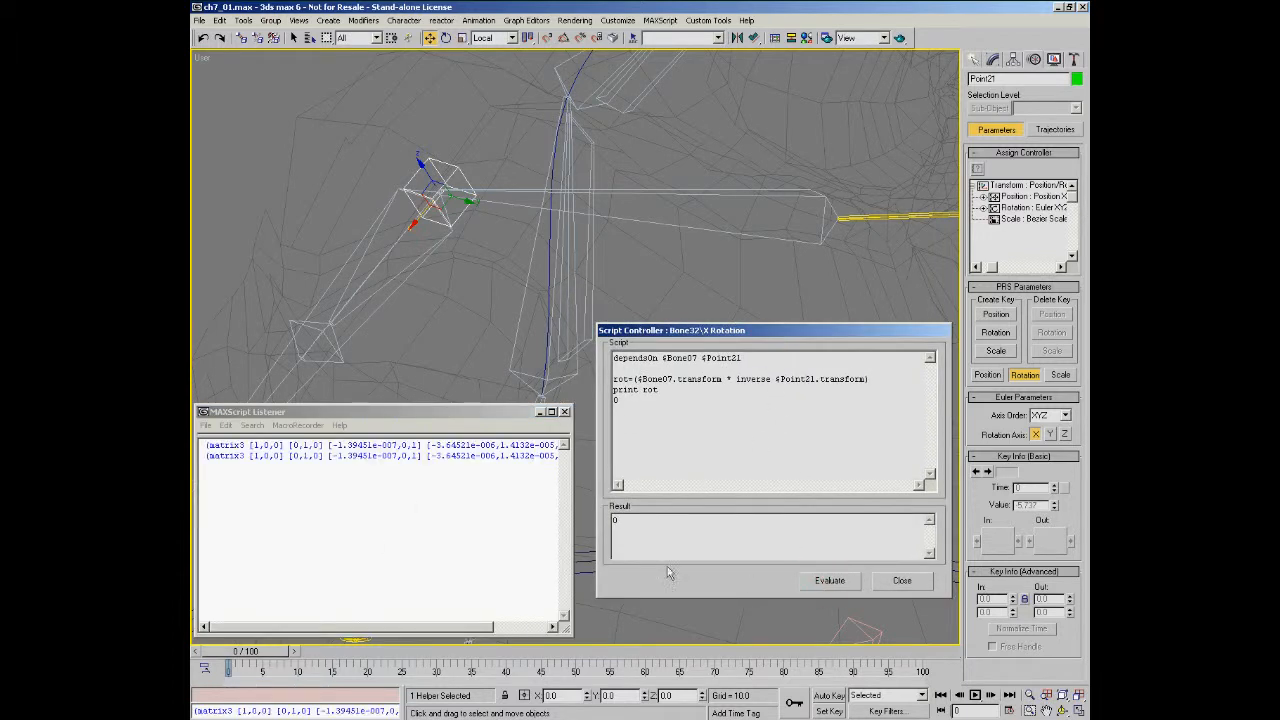
pyautogui.moveTo(571, 540); pyautogui.dragTo(662, 538)
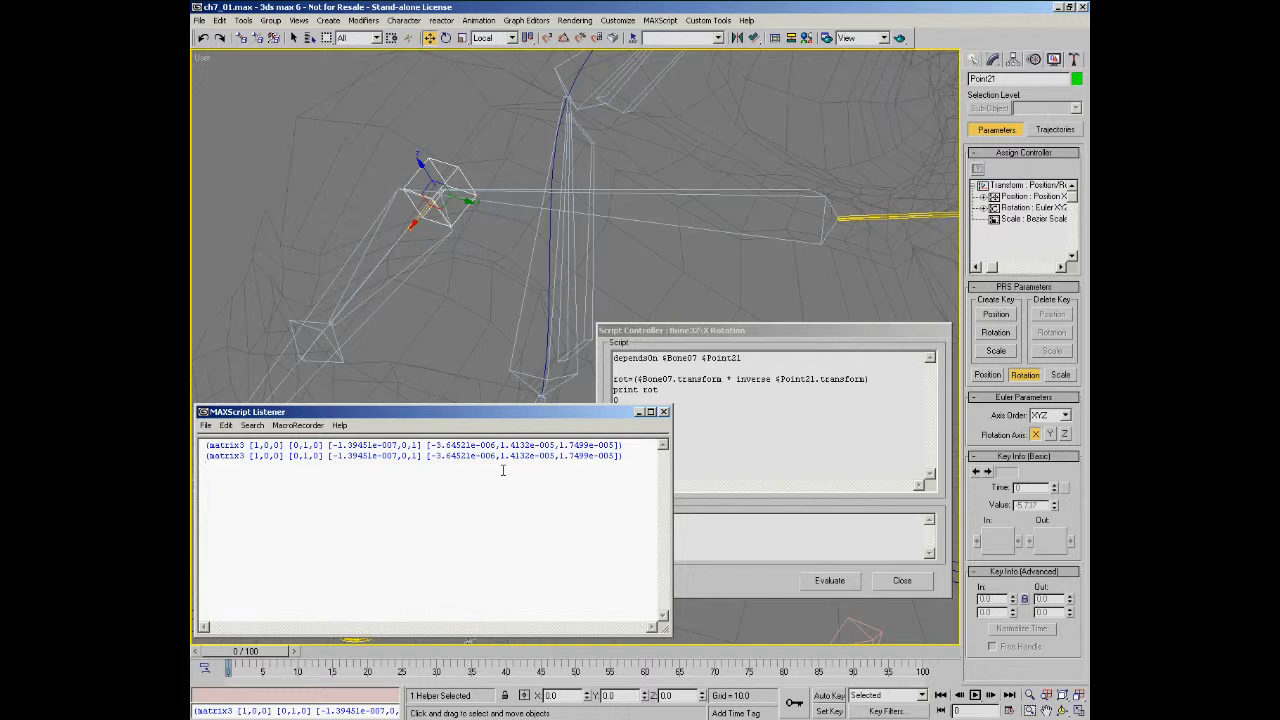
# Step: Append .rotation to the parenthesised matrix expression and evaluate the script
pyautogui.moveTo(690, 330); pyautogui.dragTo(734, 338)
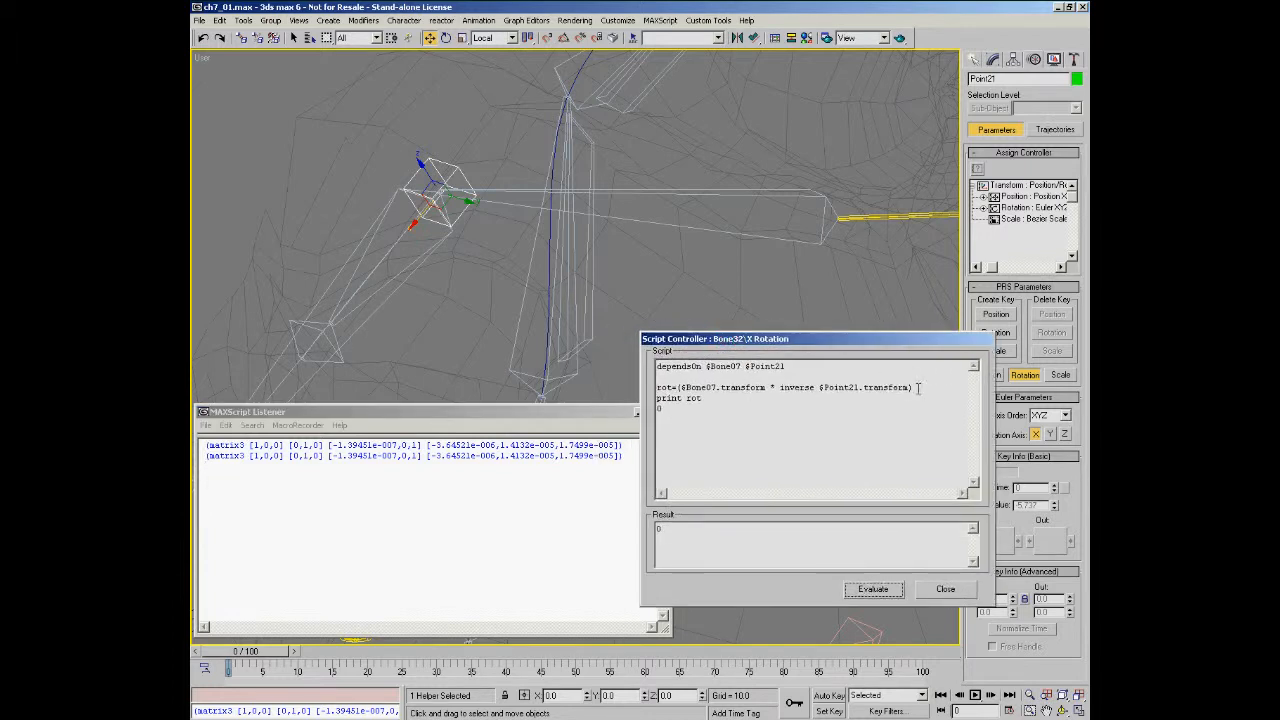
pyautogui.write('.rotation')
pyautogui.click(708, 389)
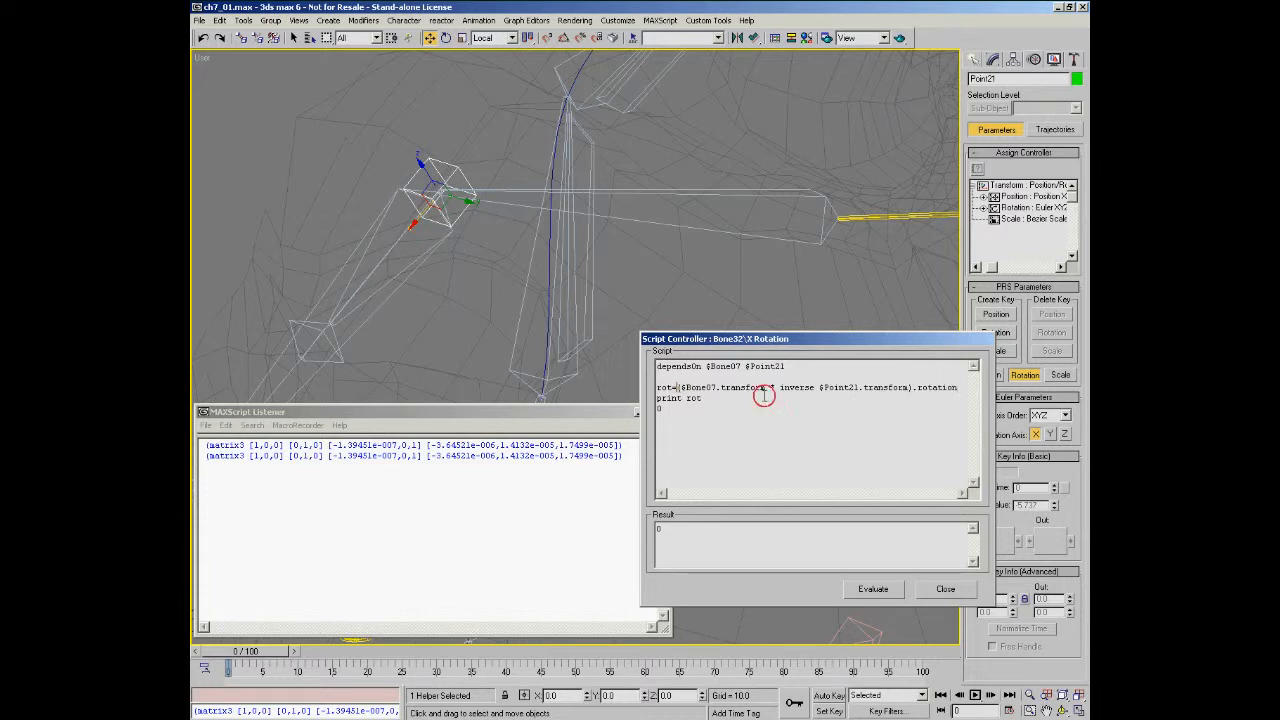
pyautogui.write(')')
pyautogui.click(872, 590)
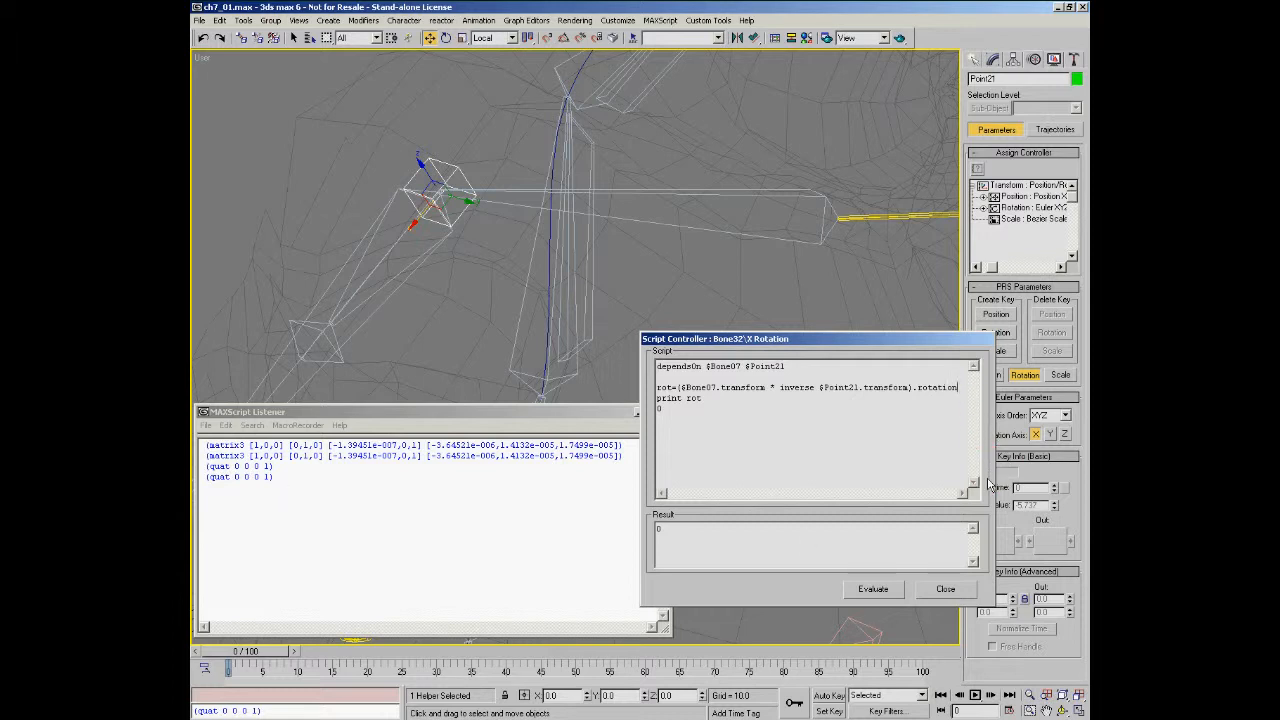
# Step: Append as eulerAngles to the rot expression and evaluate the script
pyautogui.write('as ')
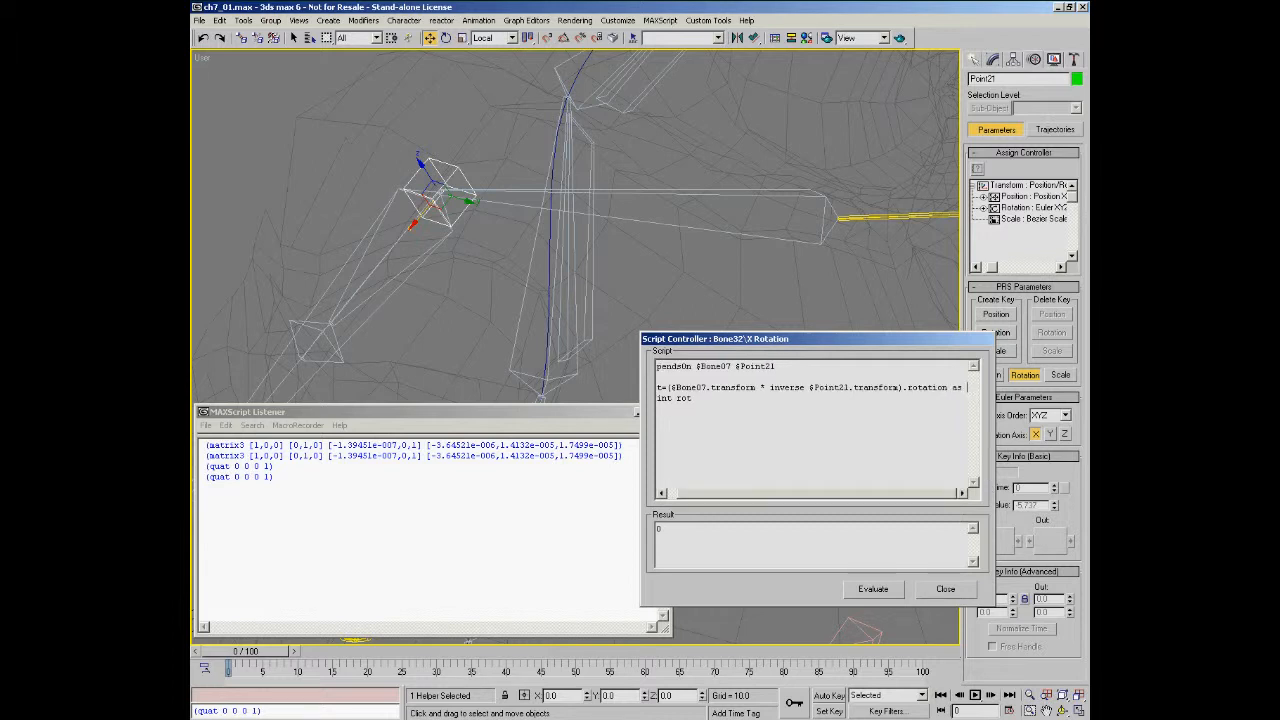
pyautogui.write('eulerAngles')
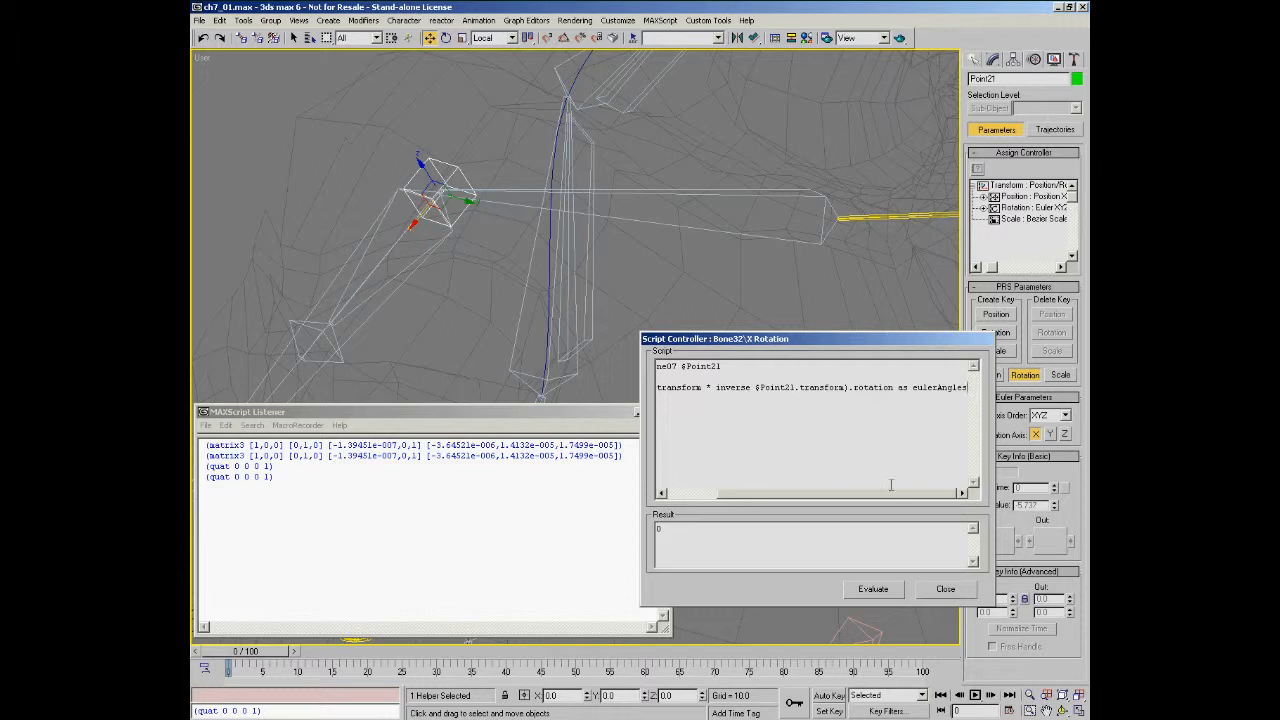
pyautogui.moveTo(886, 494); pyautogui.dragTo(818, 494)
pyautogui.click(872, 590)
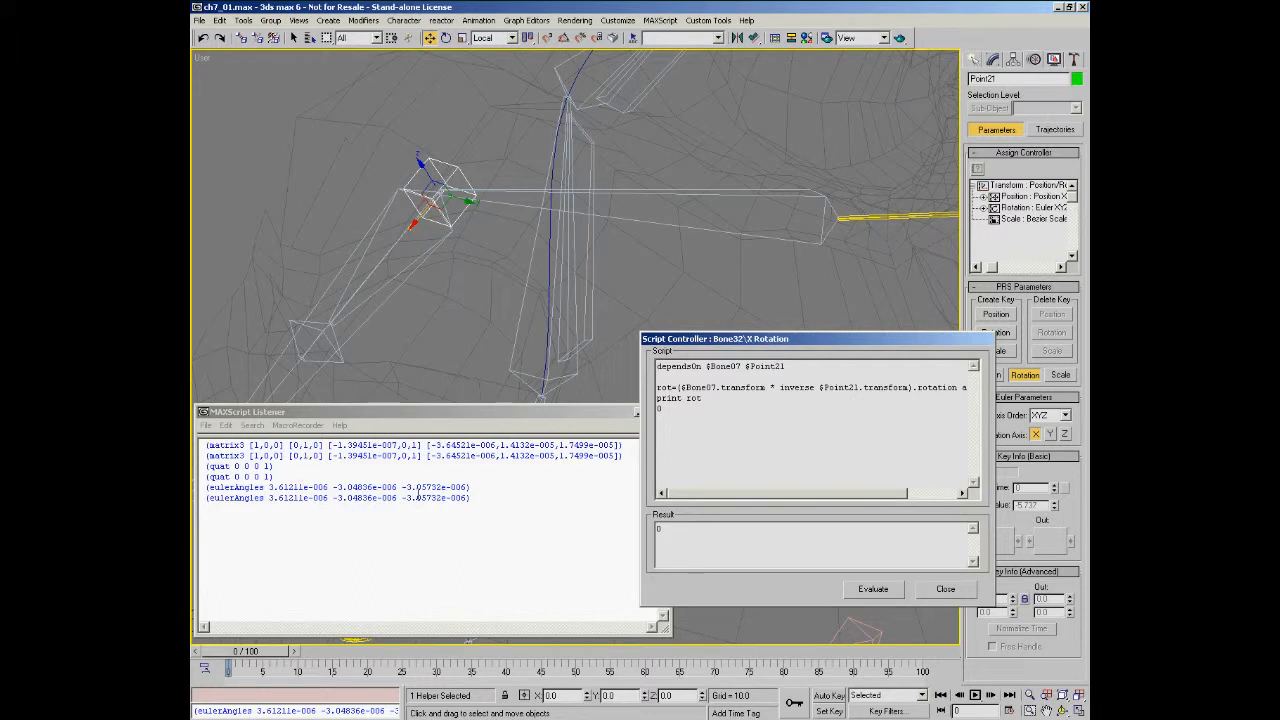
# Step: Change the print line to print rot.x and evaluate the script
pyautogui.click(716, 400)
pyautogui.write('.x')
pyautogui.click(865, 590)
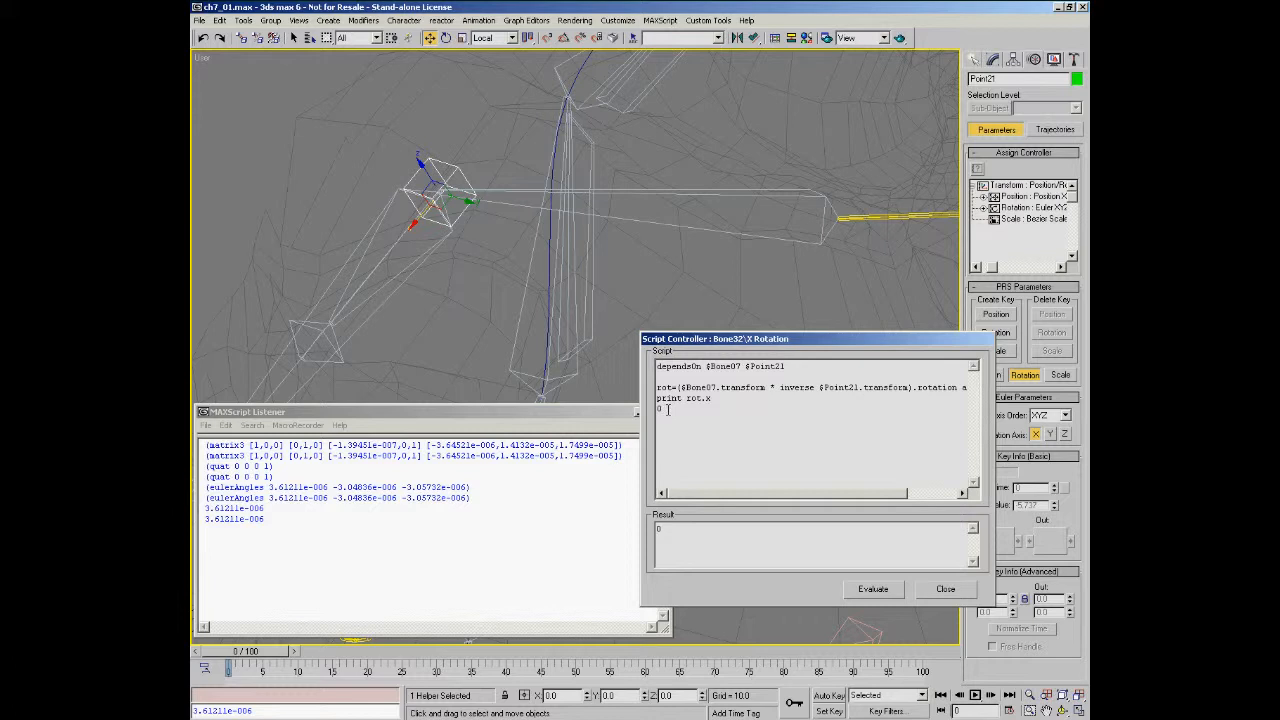
# Step: Remove the final 0 and the print command so the script returns rot.x, and evaluate it
pyautogui.moveTo(668, 409); pyautogui.dragTo(641, 411)
pyautogui.press('Delete')
pyautogui.moveTo(687, 399); pyautogui.dragTo(656, 399)
pyautogui.press('Delete')
pyautogui.click(872, 589)
# Step: Turn on the Front Fin for Bone32 with Bone Tools and close the tool window
pyautogui.click(490, 201)
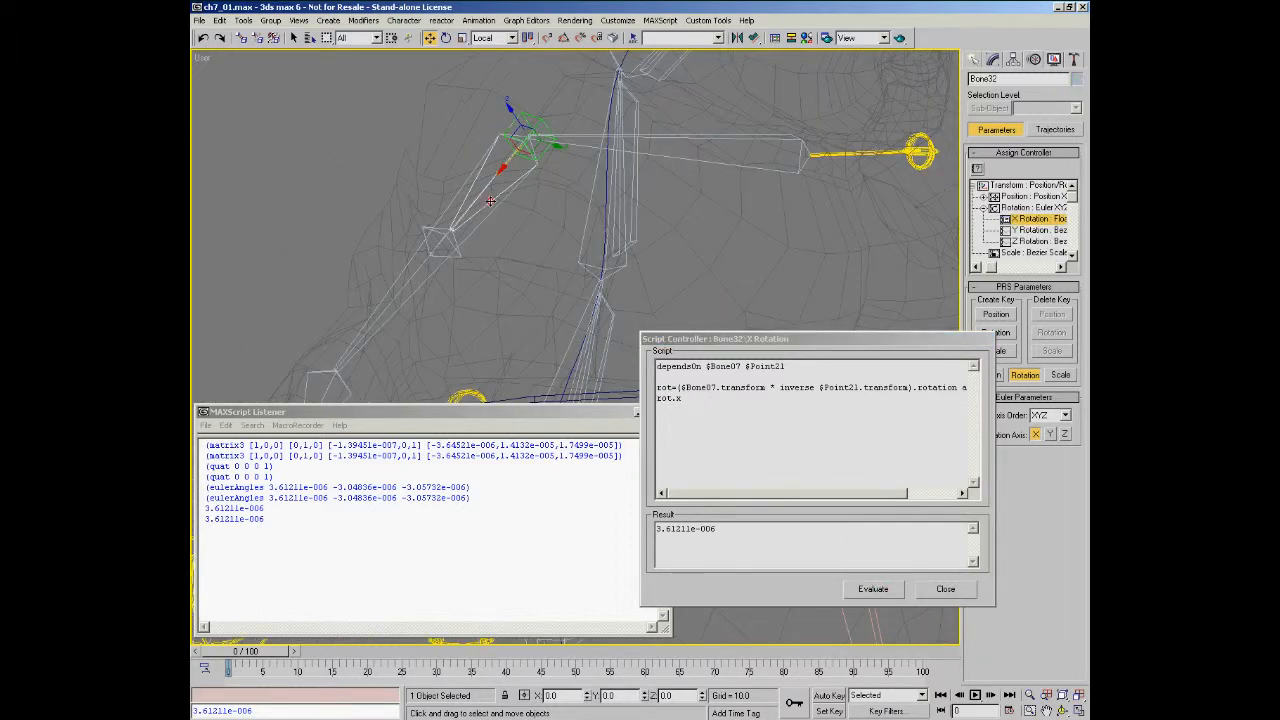
pyautogui.rightClick(450, 276)
pyautogui.click(411, 260)
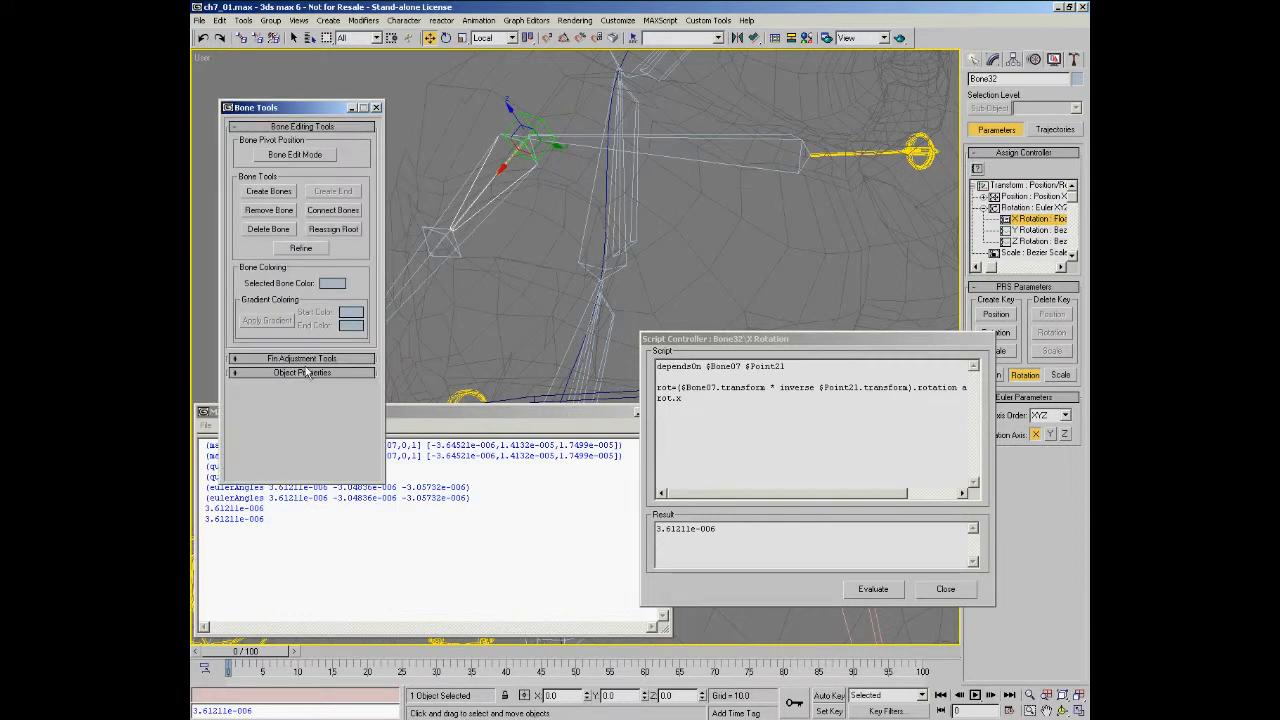
pyautogui.click(302, 358)
pyautogui.click(255, 350)
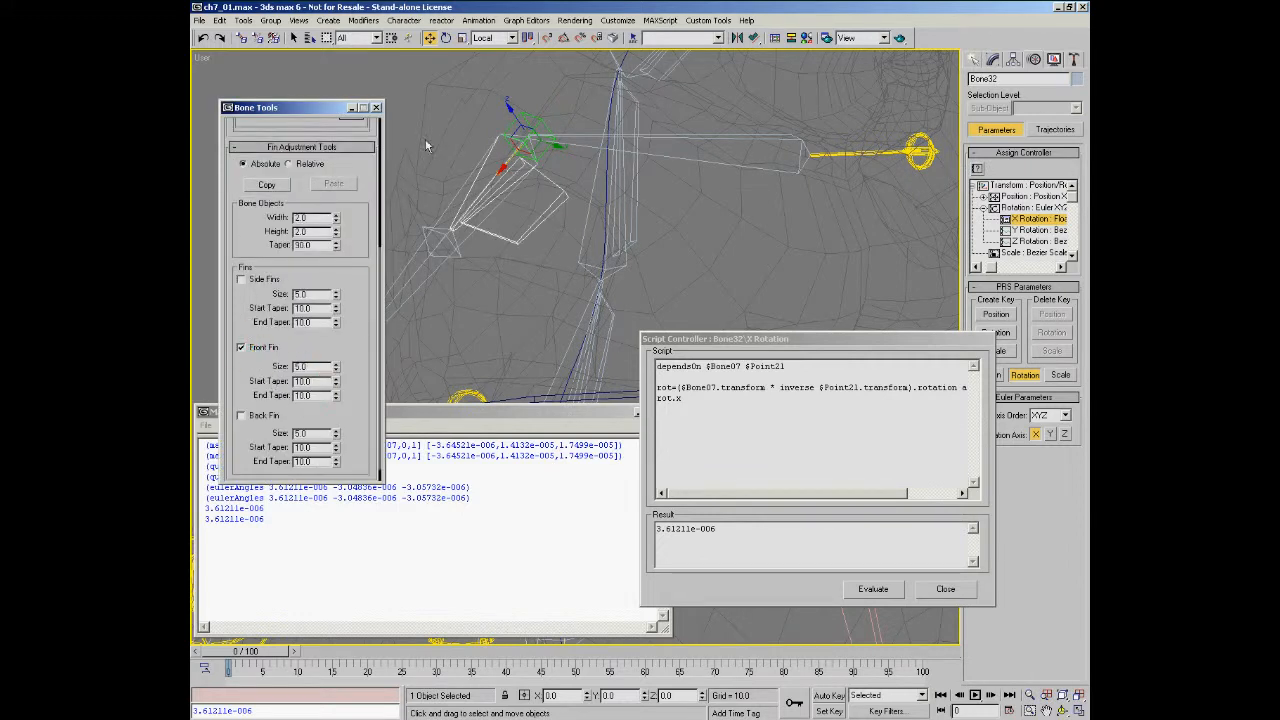
pyautogui.click(377, 107)
# Step: Try moving the CNT05 control to test the upper arm's twist in wireframe and shaded display, cancelling the move
pyautogui.scroll(-3, 514, 281)
pyautogui.moveTo(525, 322); pyautogui.dragTo(533, 240, button='middle')
pyautogui.moveTo(425, 230); pyautogui.dragTo(409, 263, button='middle')
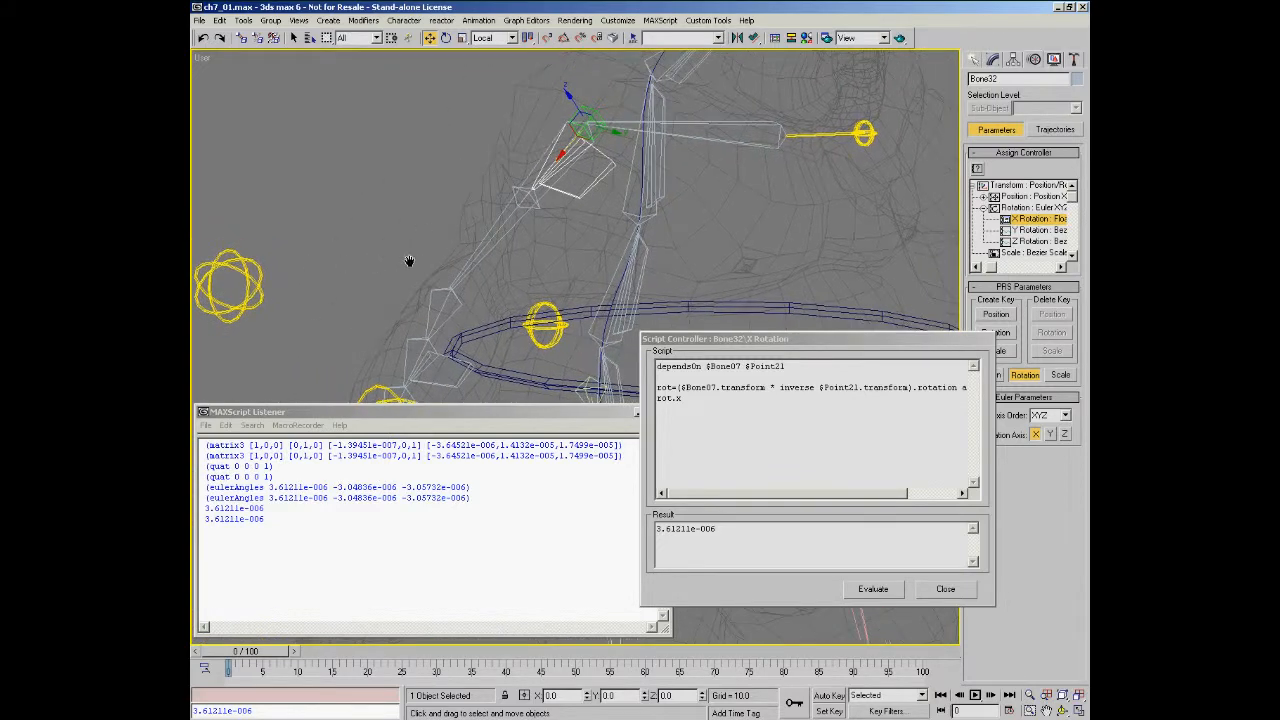
pyautogui.click(263, 290)
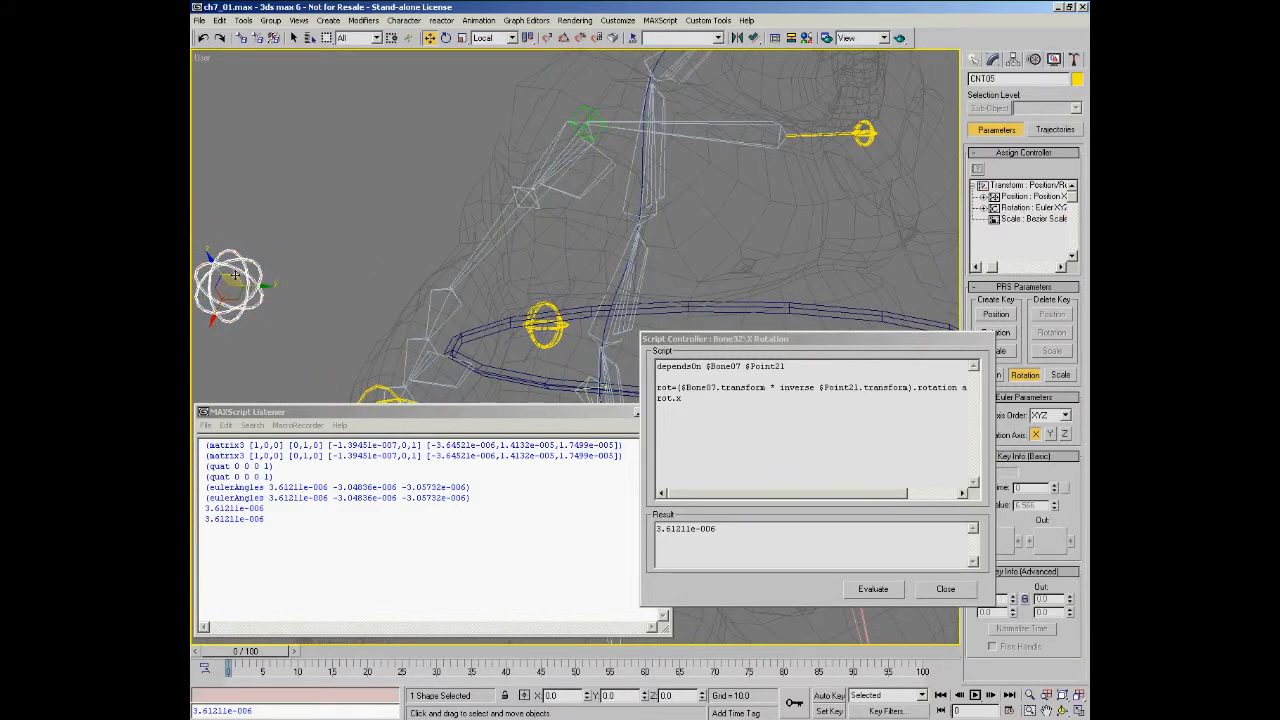
pyautogui.moveTo(237, 270)
pyautogui.mouseDown()
pyautogui.moveTo(378, 396)
pyautogui.moveTo(342, 368)
pyautogui.moveTo(318, 285)
pyautogui.moveTo(315, 200)
pyautogui.moveTo(290, 262)
pyautogui.moveTo(315, 310)
pyautogui.moveTo(318, 214)
pyautogui.moveTo(329, 357)
pyautogui.moveTo(329, 218)
pyautogui.moveTo(327, 320)
pyautogui.mouseUp()
pyautogui.press('F3')
pyautogui.press('F3')
pyautogui.rightClick(327, 320)
# Step: Prefix rot.x with degToRad, evaluate the script, and test the arm by moving the CNT05 control
pyautogui.click(658, 398)
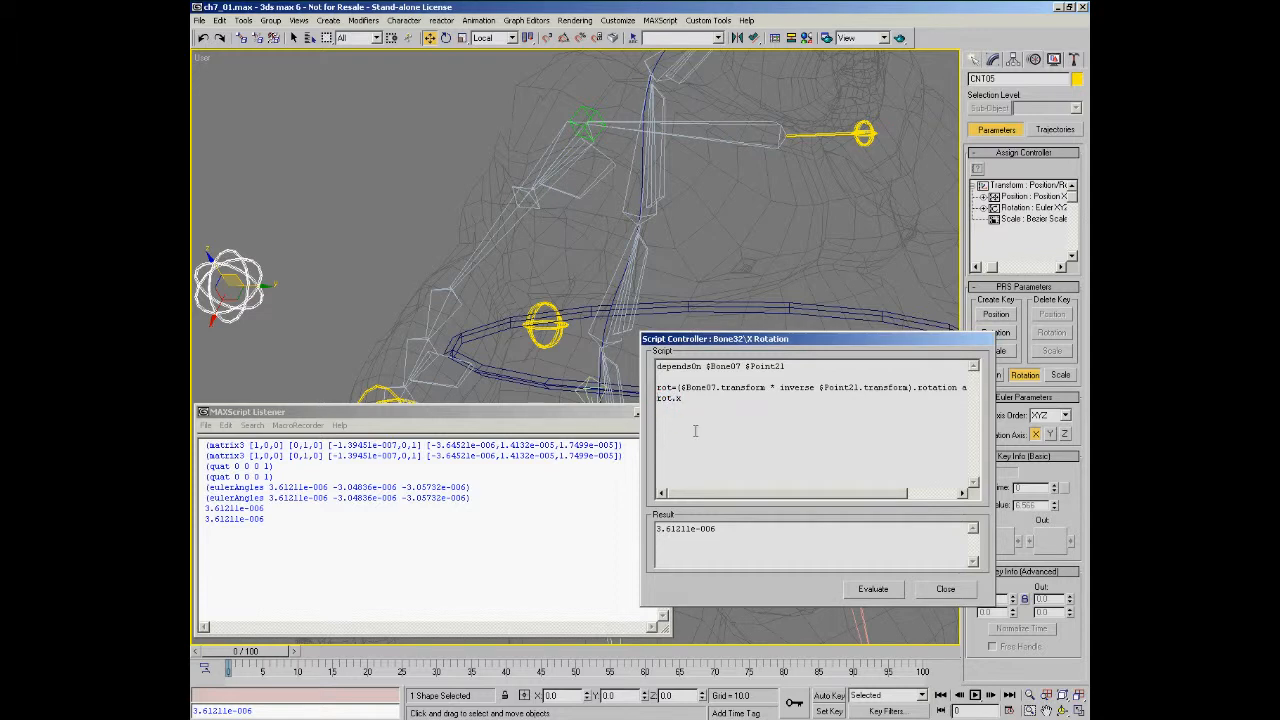
pyautogui.write('degToRad')
pyautogui.click(873, 588)
pyautogui.moveTo(233, 272)
pyautogui.mouseDown()
pyautogui.moveTo(342, 401)
pyautogui.moveTo(333, 290)
pyautogui.moveTo(358, 398)
pyautogui.moveTo(330, 370)
pyautogui.moveTo(288, 128)
pyautogui.moveTo(280, 170)
pyautogui.moveTo(335, 340)
pyautogui.moveTo(290, 146)
pyautogui.moveTo(222, 238)
pyautogui.mouseUp()
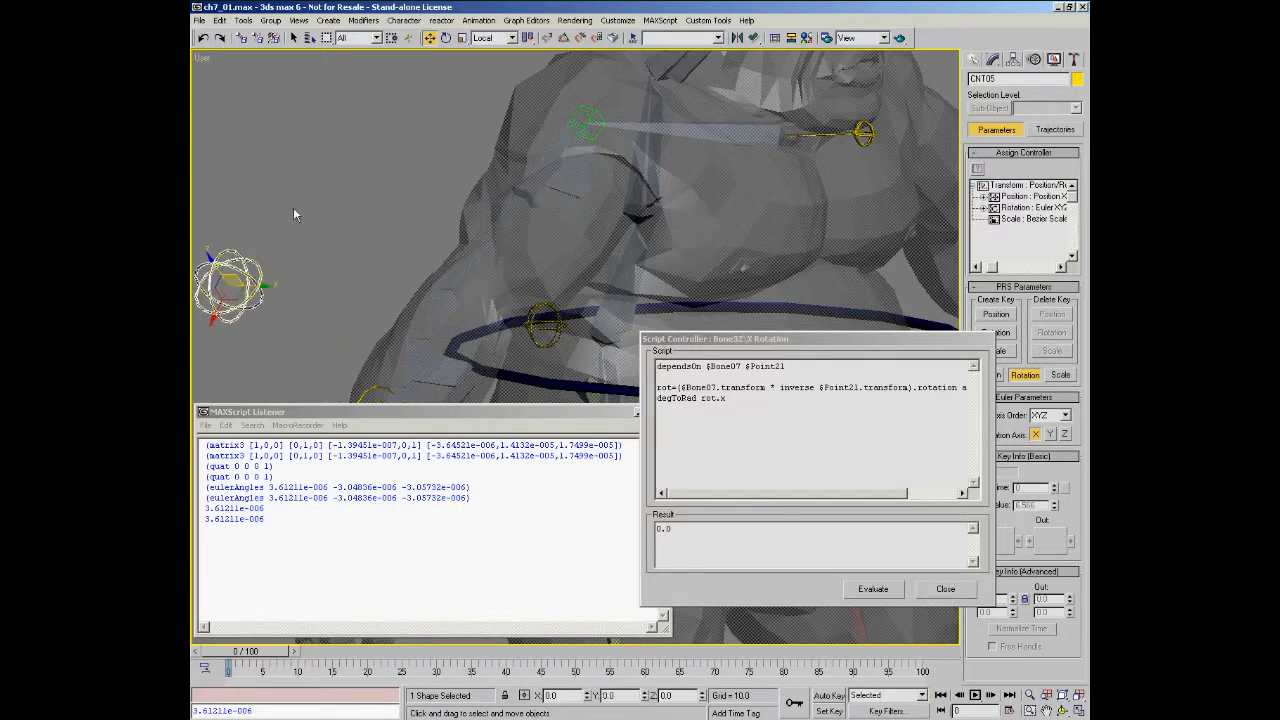
# Step: Negate rot.x in the degToRad line, evaluate the script, and test it with a cancelled move of CNT05
pyautogui.click(705, 396)
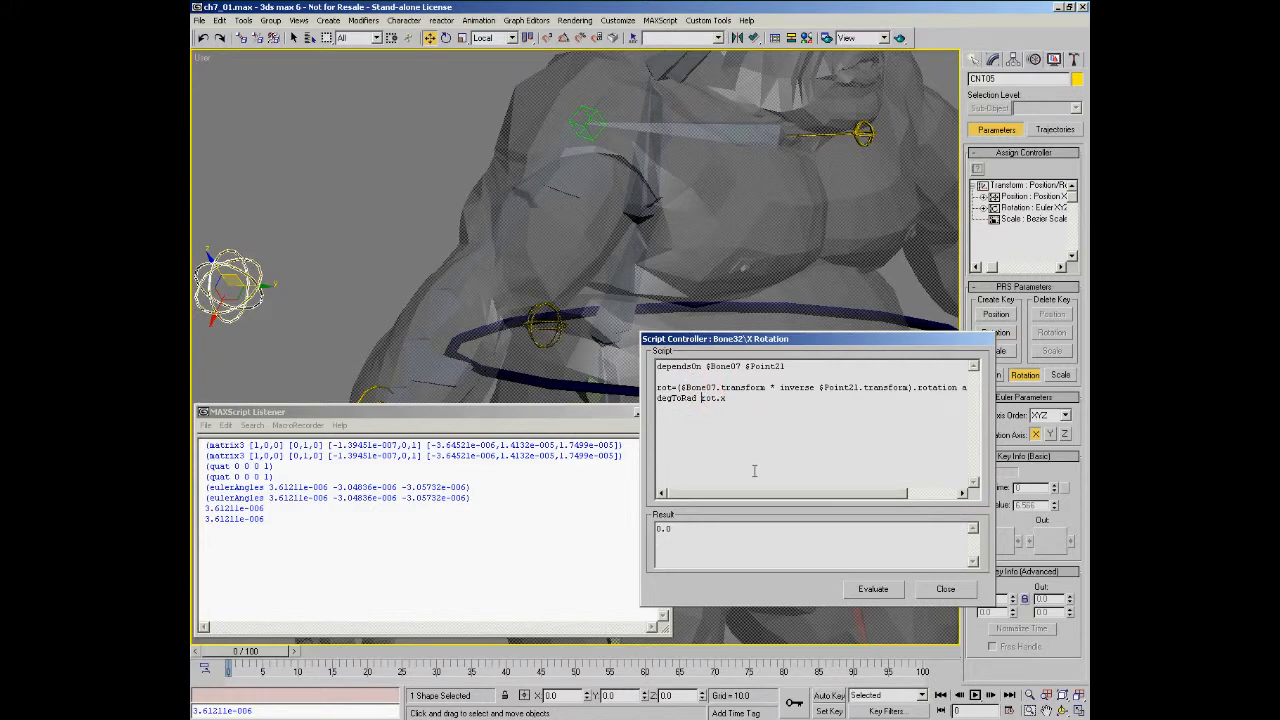
pyautogui.write('-')
pyautogui.click(883, 590)
pyautogui.moveTo(242, 285)
pyautogui.mouseDown()
pyautogui.moveTo(287, 347)
pyautogui.moveTo(337, 365)
pyautogui.moveTo(318, 290)
pyautogui.moveTo(330, 178)
pyautogui.moveTo(345, 268)
pyautogui.moveTo(380, 345)
pyautogui.moveTo(300, 148)
pyautogui.moveTo(320, 248)
pyautogui.moveTo(372, 332)
pyautogui.moveTo(357, 152)
pyautogui.moveTo(366, 264)
pyautogui.moveTo(400, 346)
pyautogui.moveTo(360, 203)
pyautogui.moveTo(357, 251)
pyautogui.moveTo(408, 372)
pyautogui.moveTo(363, 195)
pyautogui.mouseUp()
pyautogui.rightClick(364, 196)
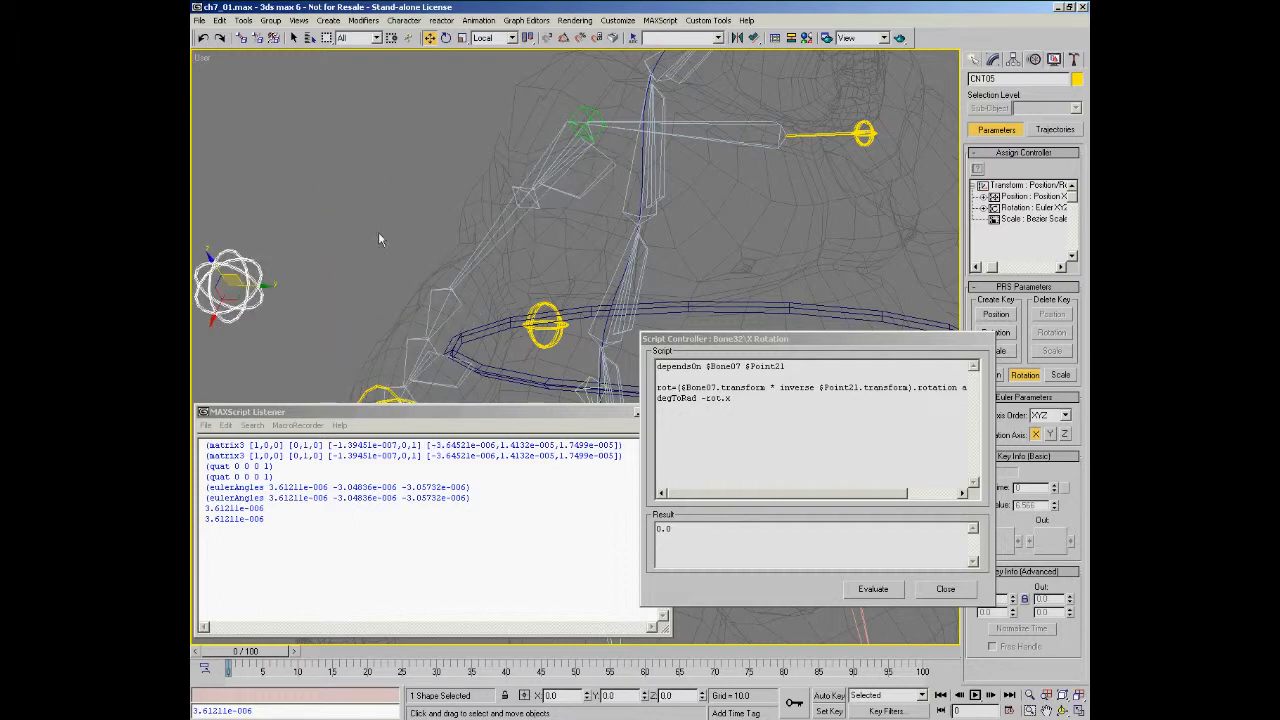
# Step: Comment out the dependsOn line with -- and evaluate the script
pyautogui.scroll(-4, 390, 220)
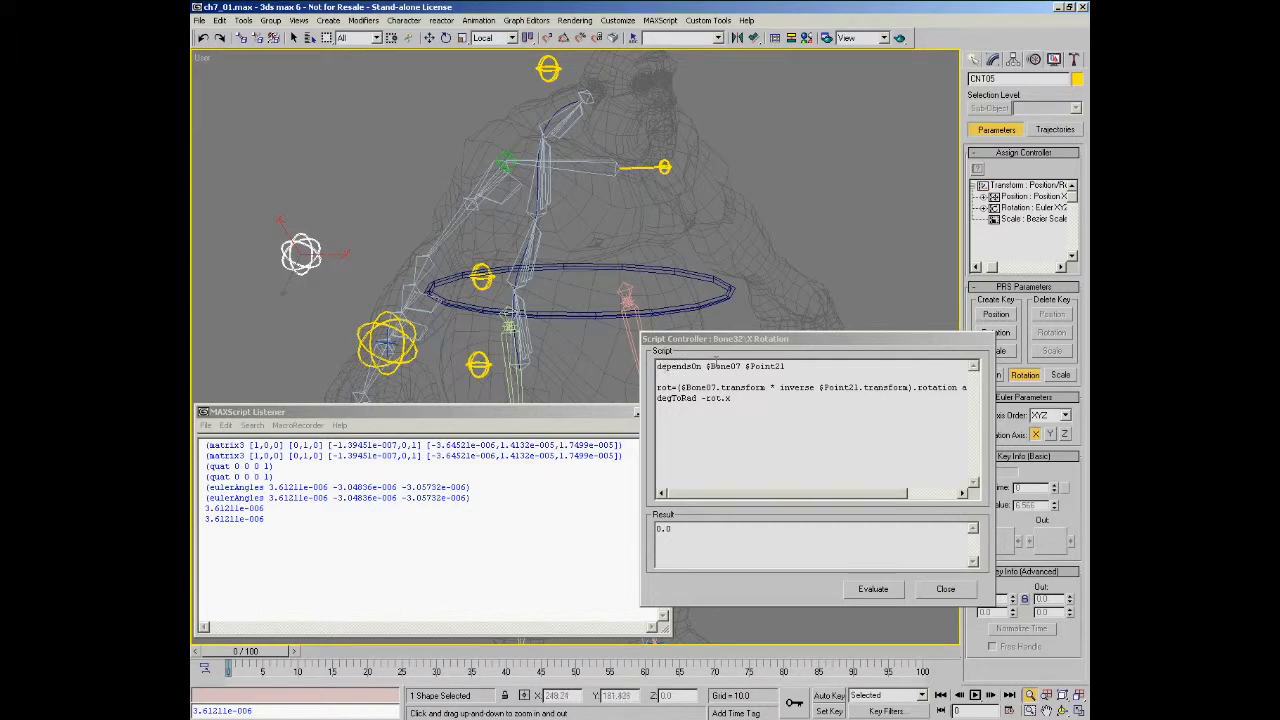
pyautogui.moveTo(519, 207); pyautogui.dragTo(539, 227, button='middle')
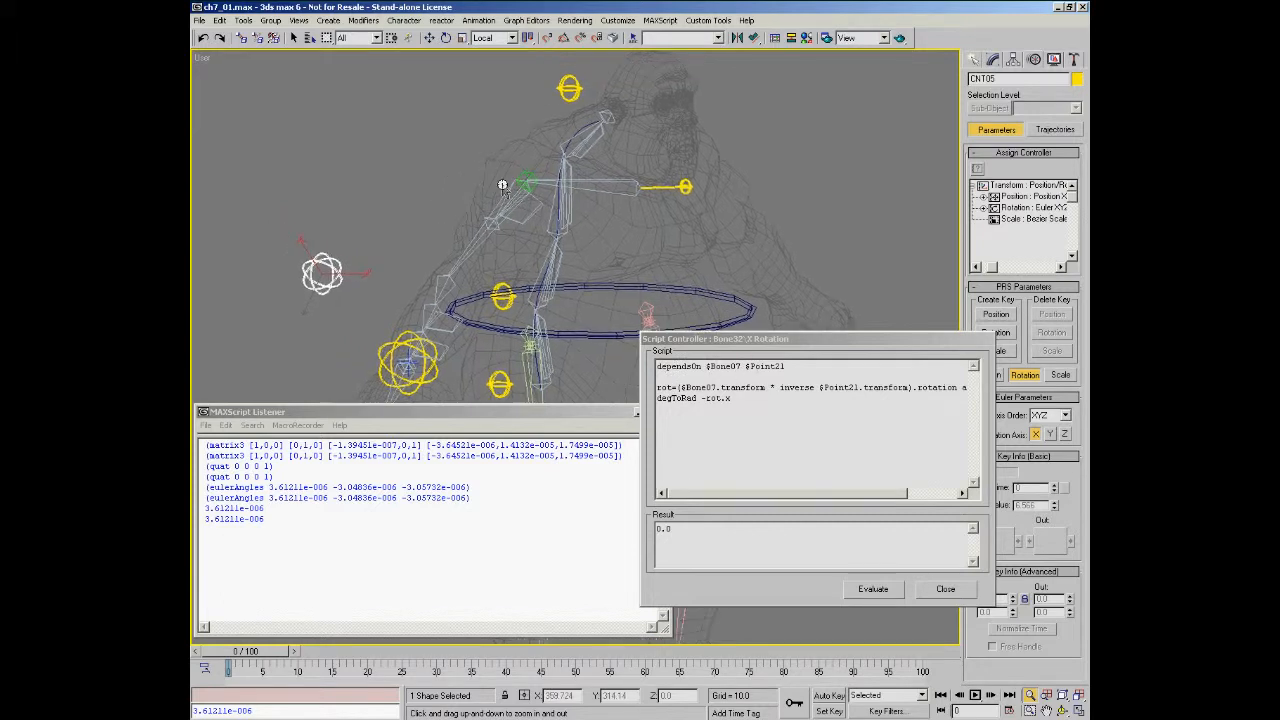
pyautogui.click(658, 369)
pyautogui.write('--')
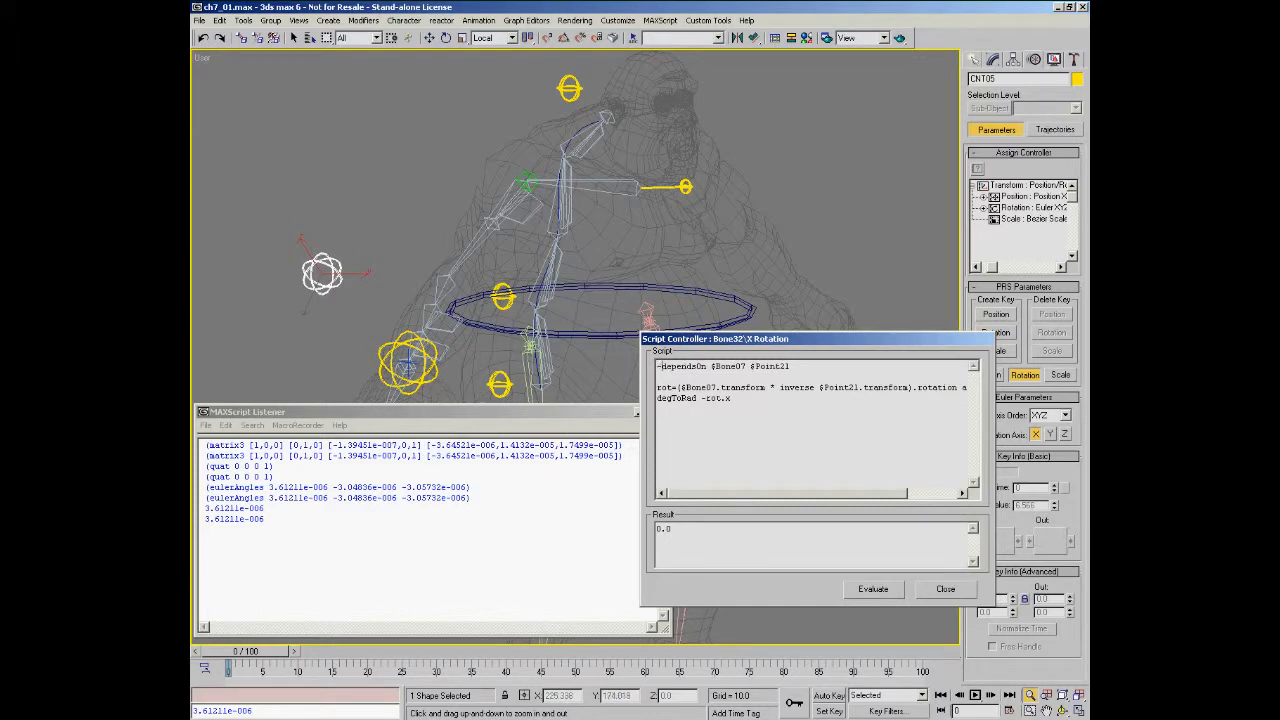
pyautogui.click(858, 590)
pyautogui.click(474, 258)
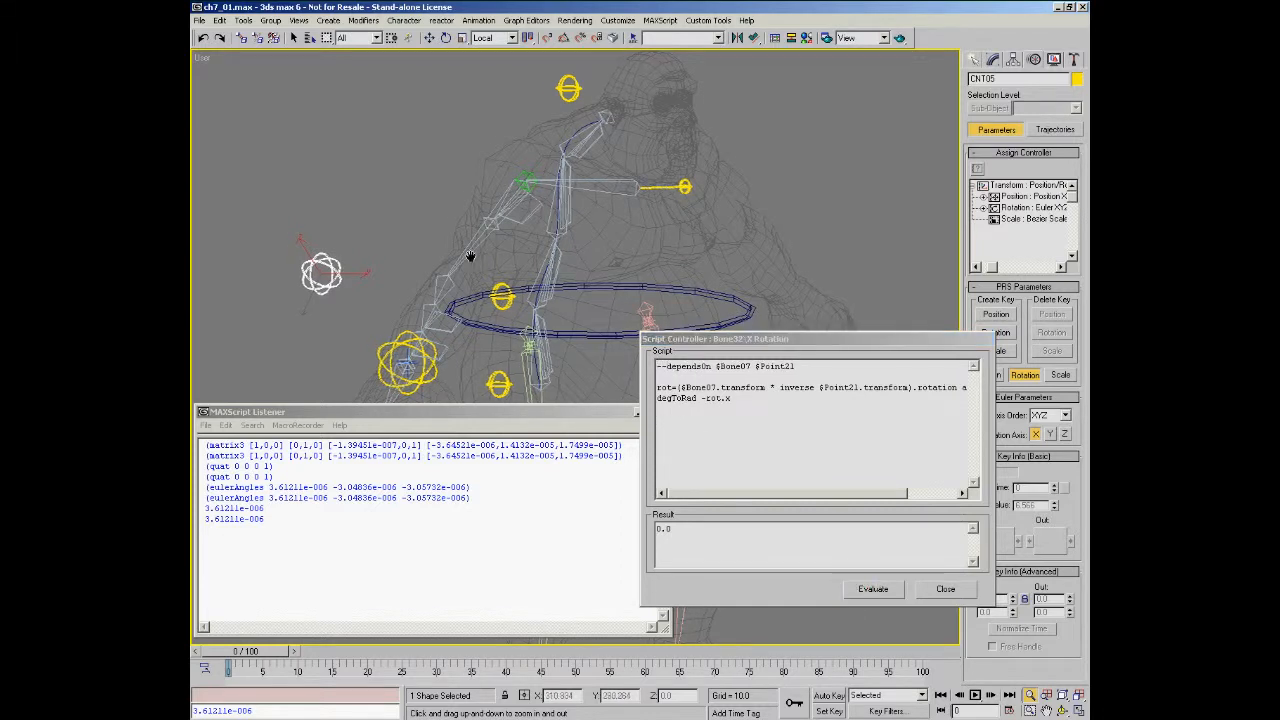
# Step: Test the arm without the dependsOn line by moving the CNT05 control, and cancel the move
pyautogui.scroll(3, 437, 242)
pyautogui.press('w')
pyautogui.moveTo(283, 278); pyautogui.dragTo(321, 281)
pyautogui.moveTo(375, 355); pyautogui.dragTo(360, 218)
pyautogui.rightClick(360, 218)
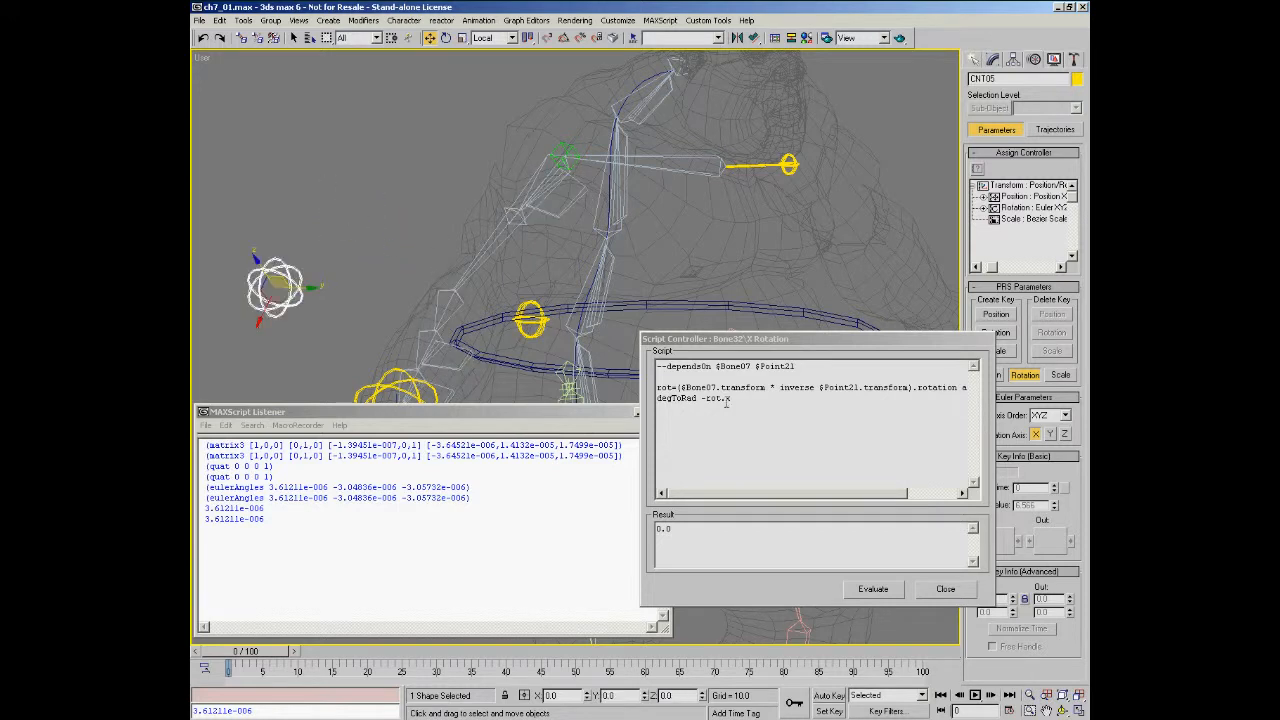
# Step: Remove the -- before dependsOn to reactivate the line, and evaluate the script
pyautogui.click(662, 365)
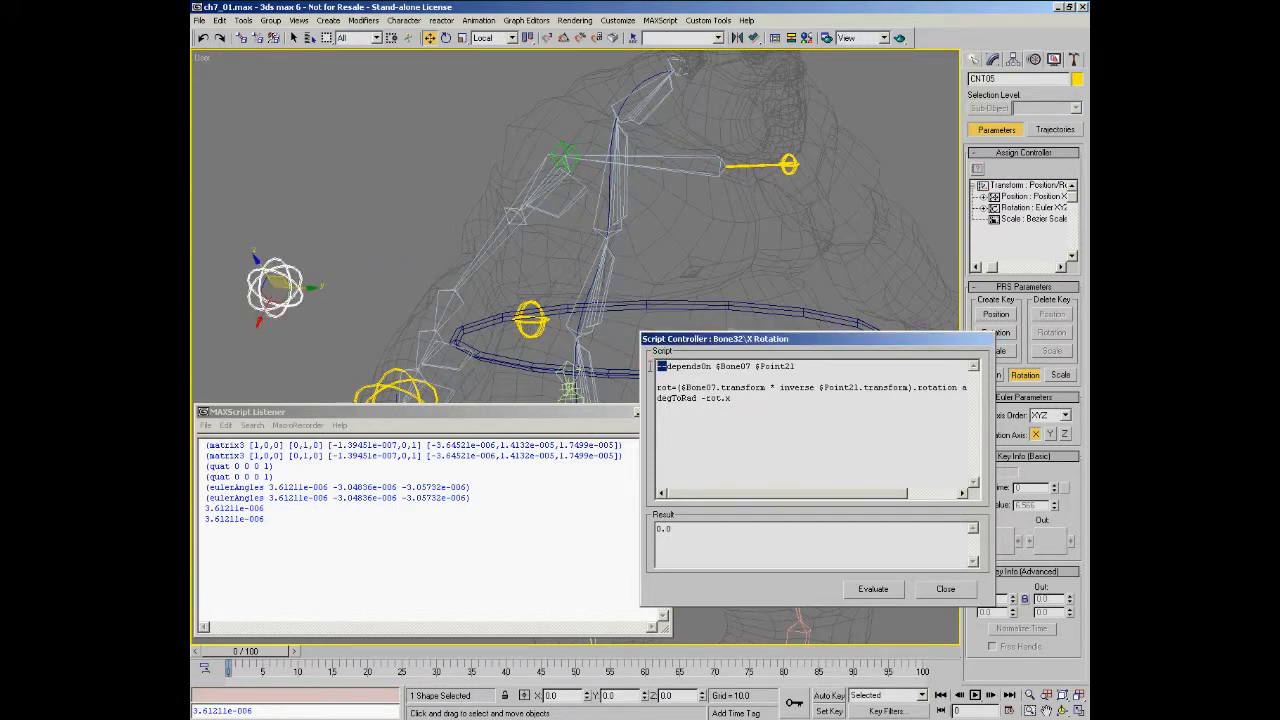
pyautogui.press('Delete')
pyautogui.click(873, 589)
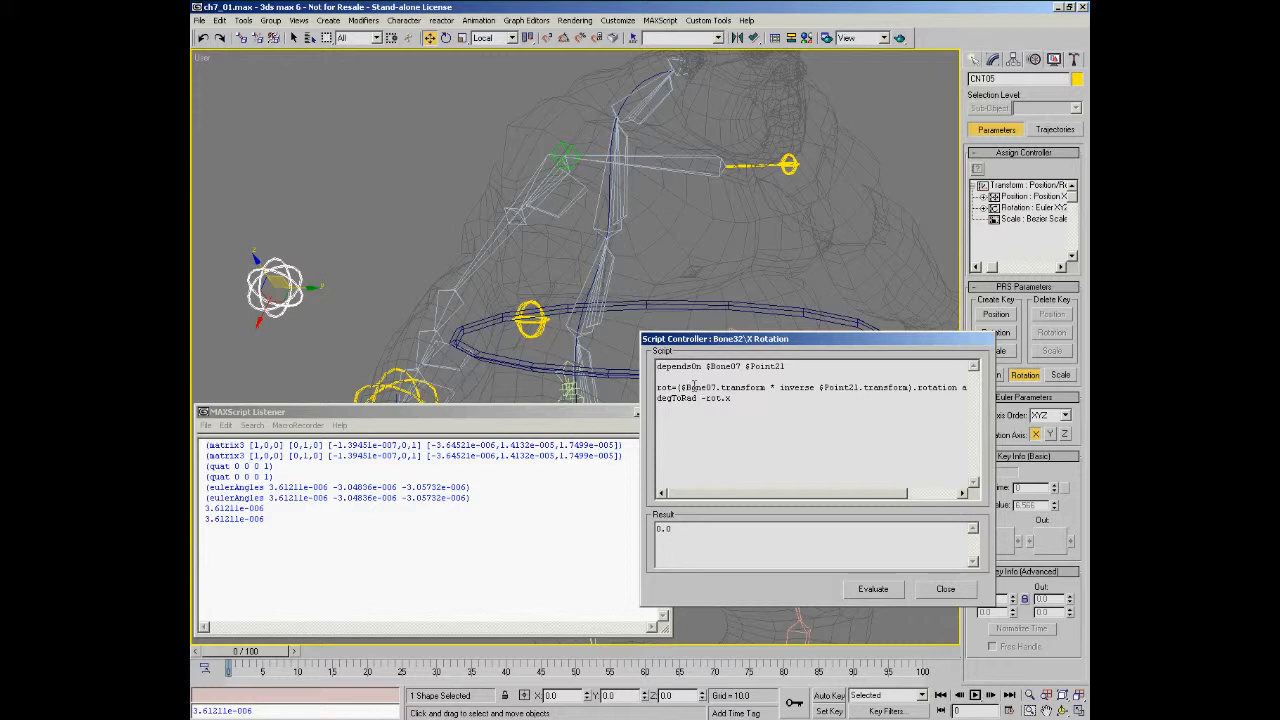
# Step: Select Bone07 and the Point21 helper at the shoulder to examine the two objects used in the script
pyautogui.click(477, 250)
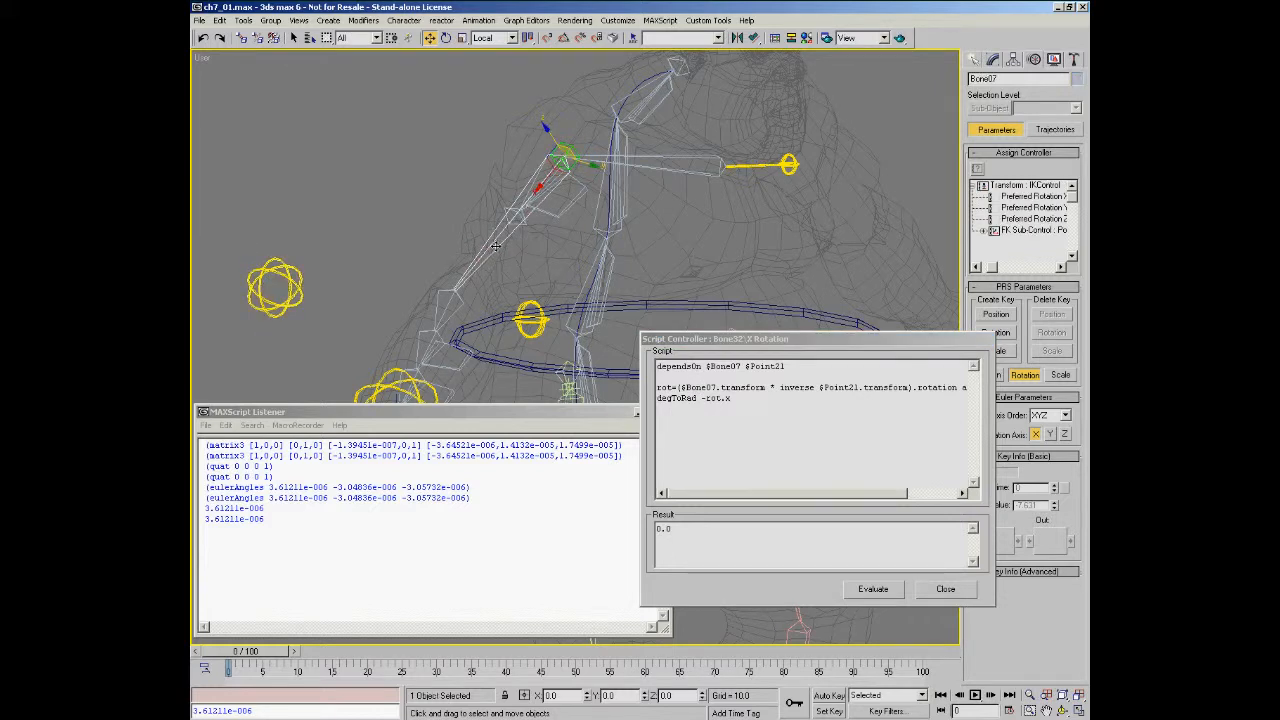
pyautogui.click(579, 152)
pyautogui.click(494, 230)
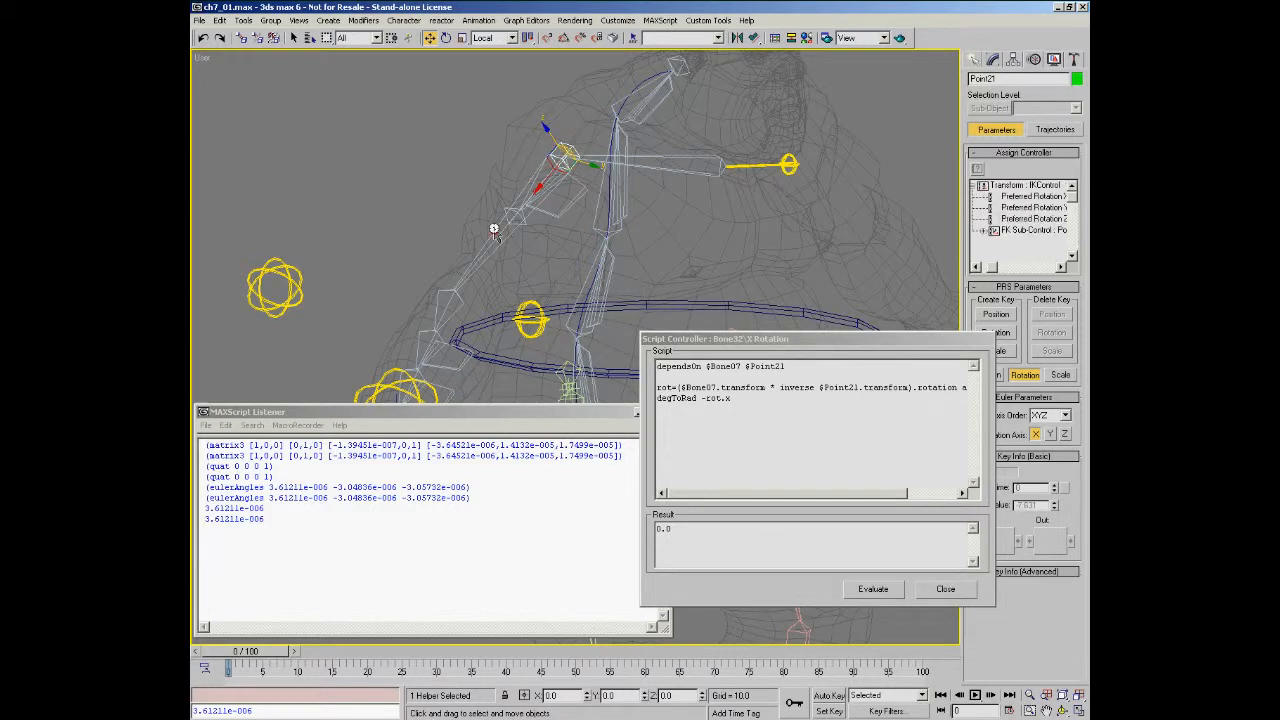
pyautogui.click(571, 149)
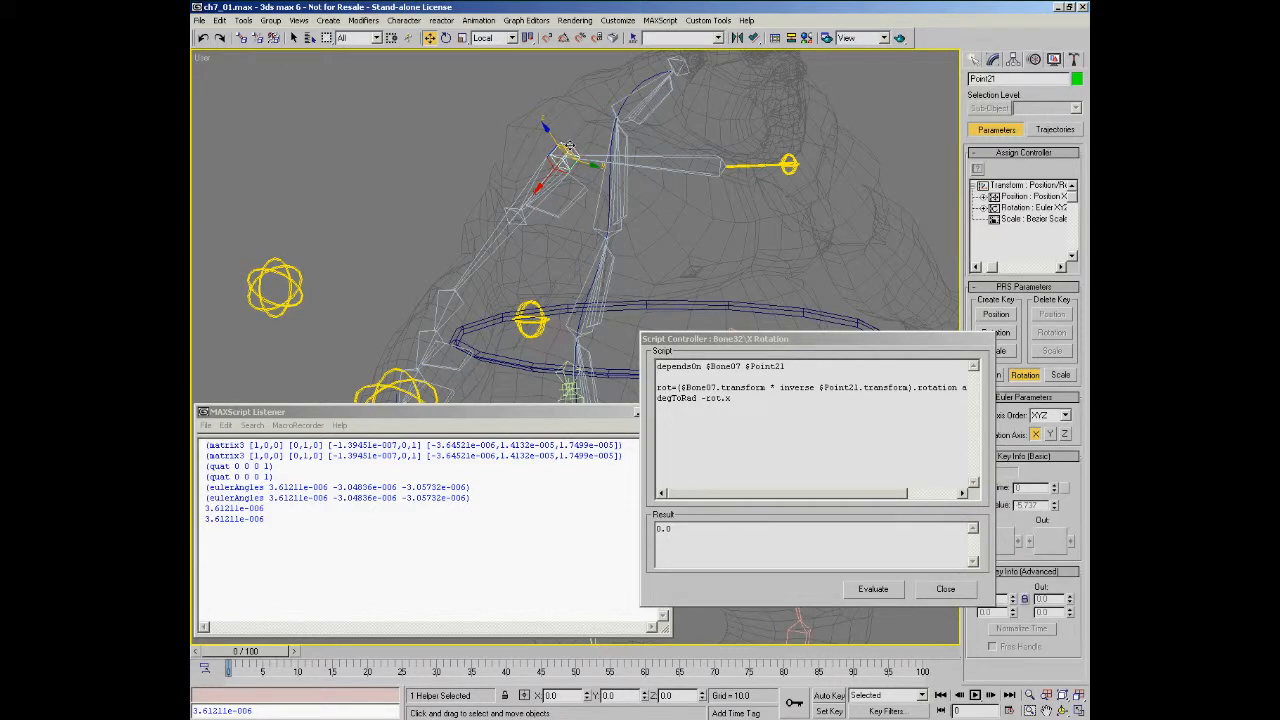
pyautogui.moveTo(619, 218); pyautogui.dragTo(588, 229, button='middle')
# Step: Examine the script's .rotation as eulerAngles conversion and its returned degToRad -rot.x expression
pyautogui.moveTo(812, 500); pyautogui.dragTo(866, 498)
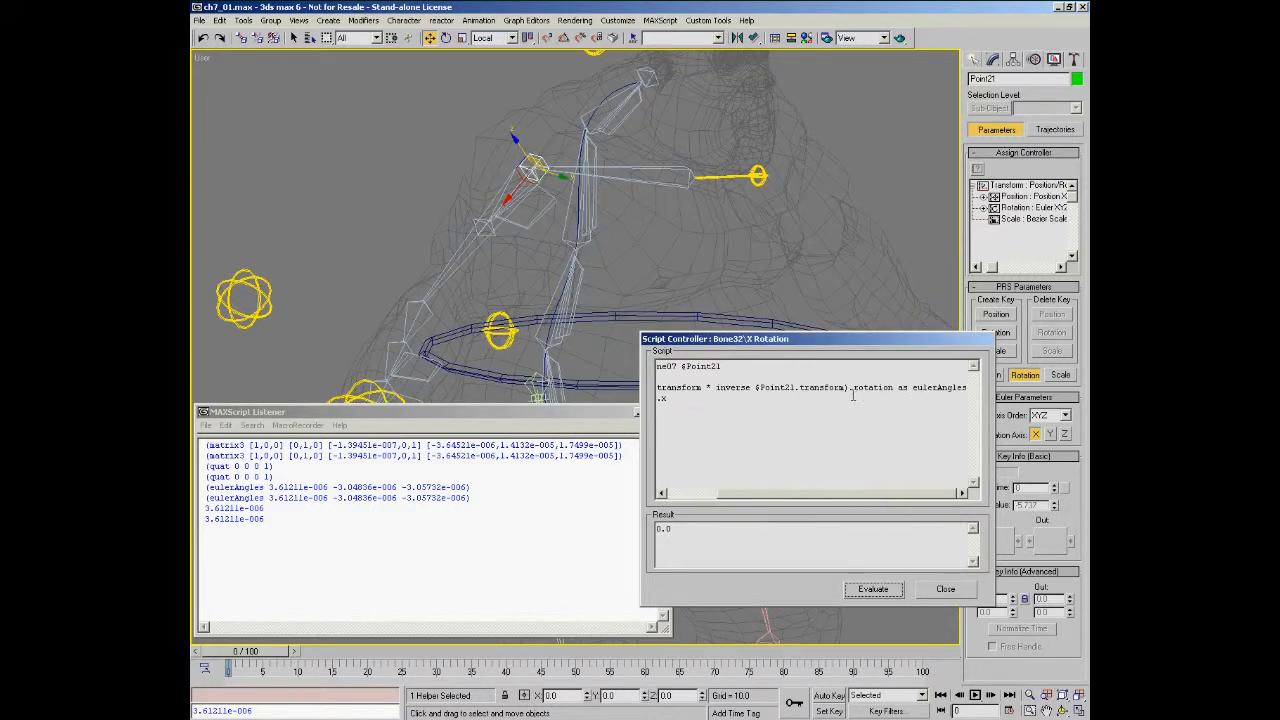
pyautogui.moveTo(852, 387); pyautogui.dragTo(962, 388)
pyautogui.moveTo(869, 493); pyautogui.dragTo(819, 493)
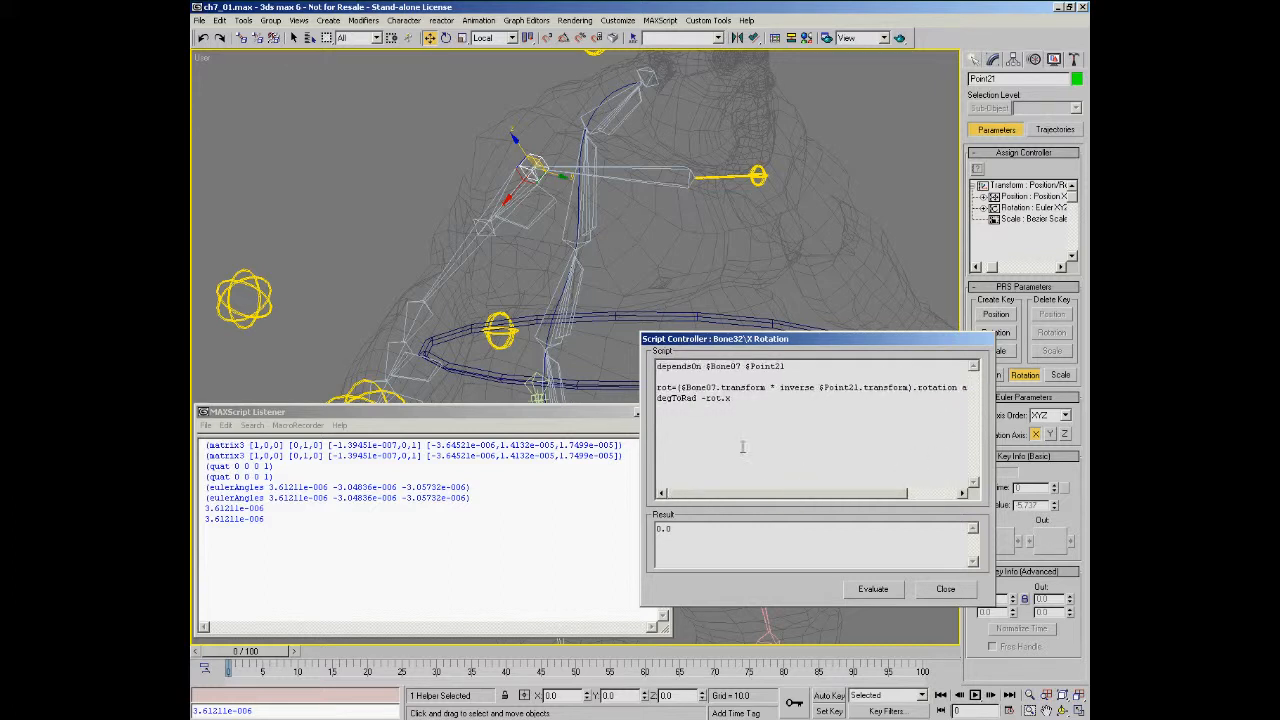
pyautogui.moveTo(659, 398); pyautogui.dragTo(686, 398)
pyautogui.doubleClick(728, 398)
pyautogui.doubleClick(707, 398)
pyautogui.doubleClick(726, 398)
pyautogui.moveTo(801, 494); pyautogui.dragTo(707, 503)
# Step: Start editing the name of the Point21 helper at the shoulder
pyautogui.moveTo(533, 172); pyautogui.dragTo(526, 252, button='middle')
pyautogui.keyDown('alt'); pyautogui.moveTo(517, 205); pyautogui.dragTo(527, 234, button='middle'); pyautogui.keyUp('alt')
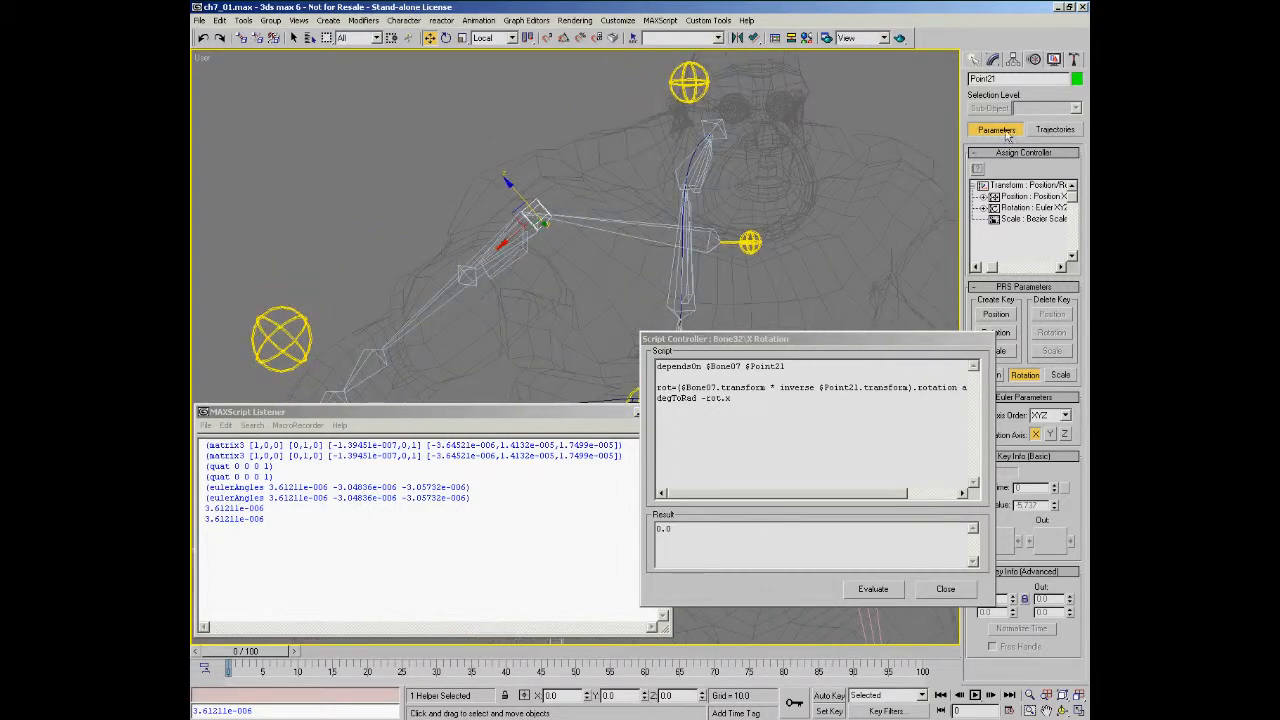
pyautogui.moveTo(1001, 79); pyautogui.dragTo(991, 79)
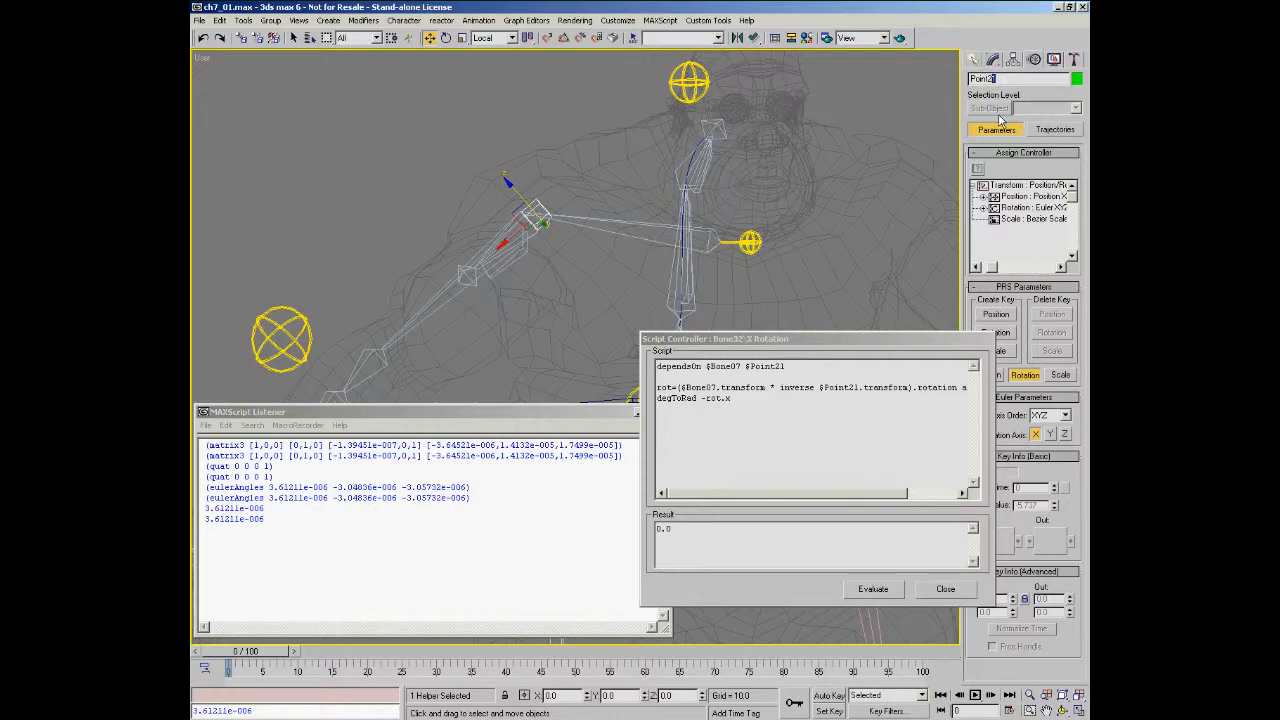